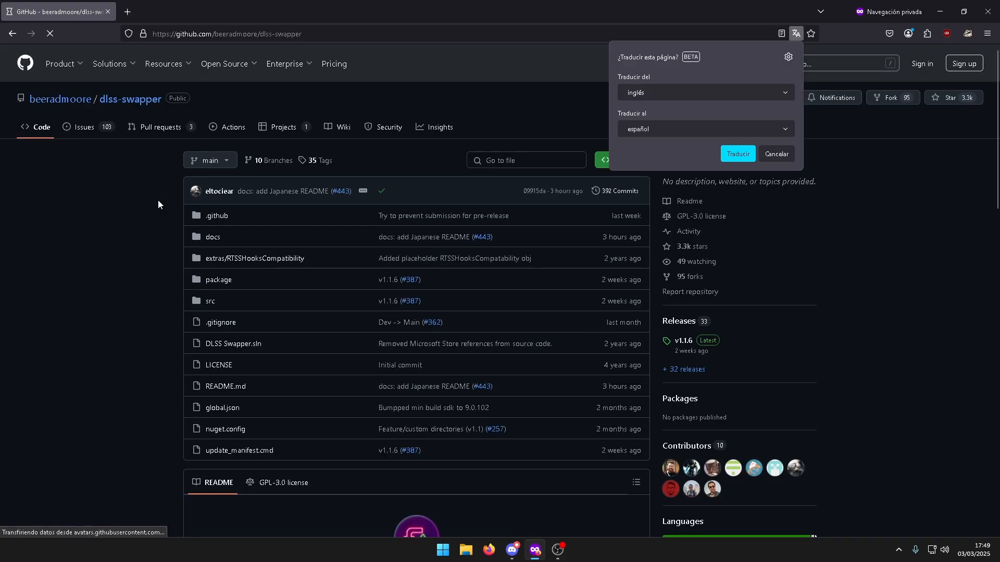
Step: Dismiss the page translation offer, skim the repository's README and open the latest release, v1.1.6
left_click(764, 152)
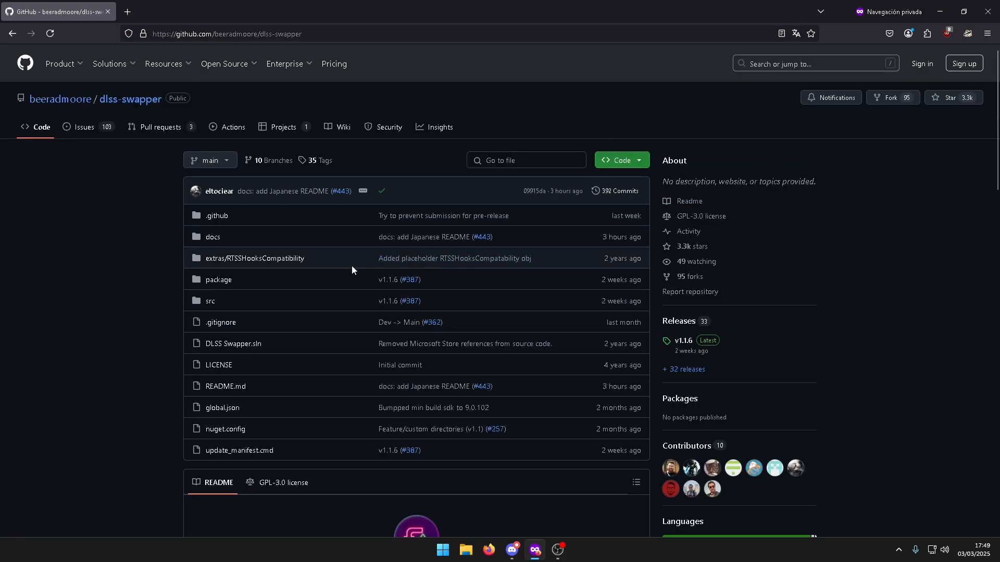
middle_click(132, 176)
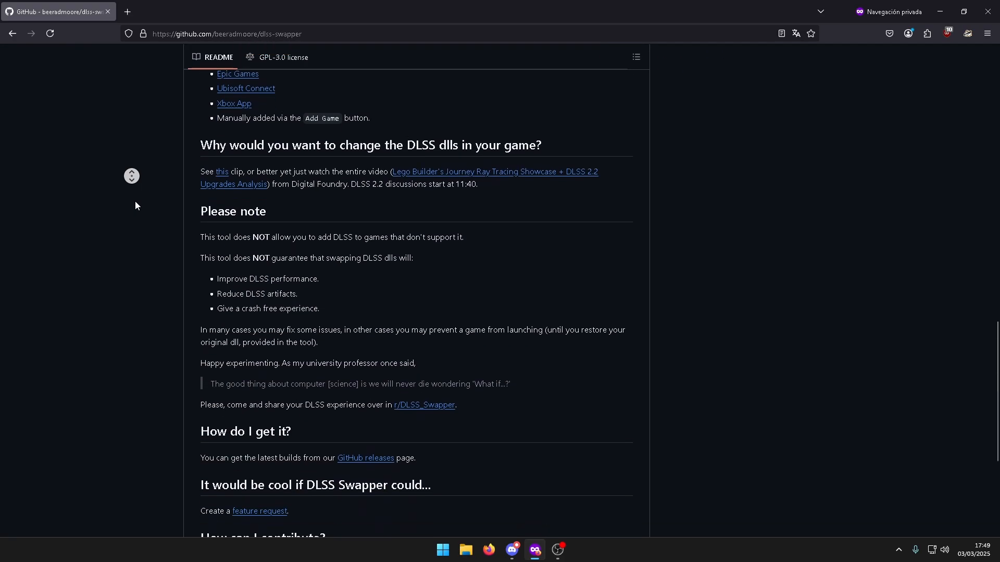
middle_click(135, 201)
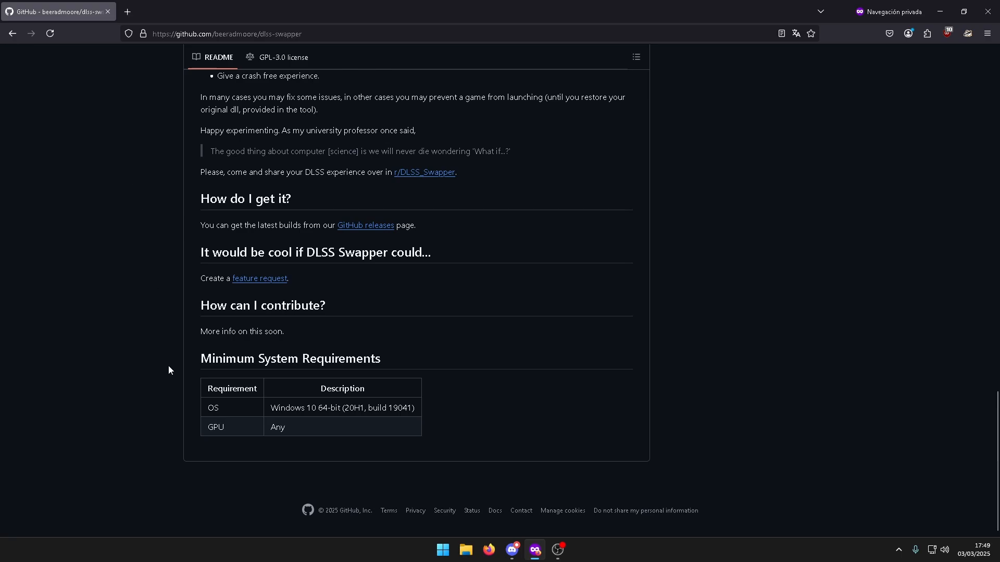
middle_click(168, 375)
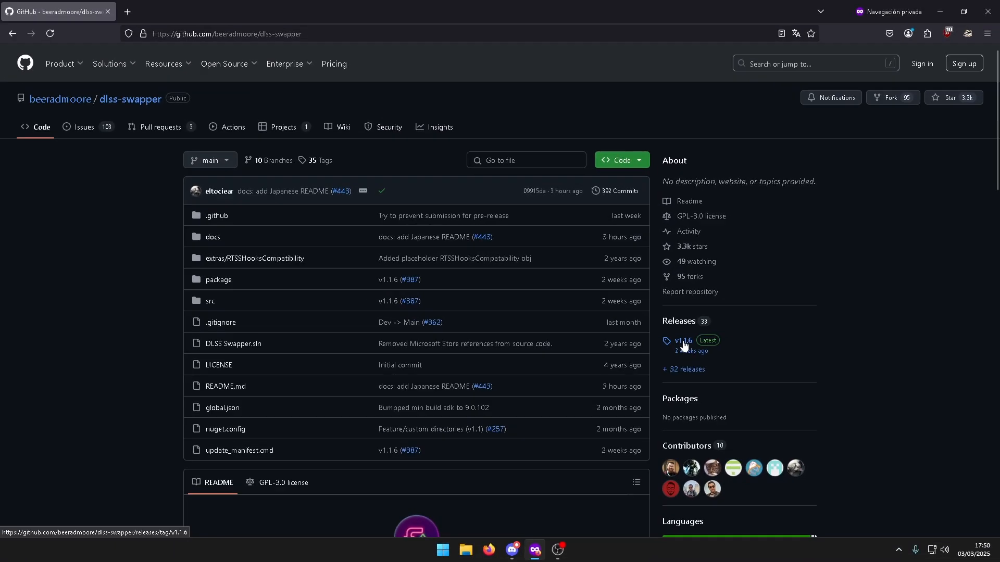
left_click(370, 420)
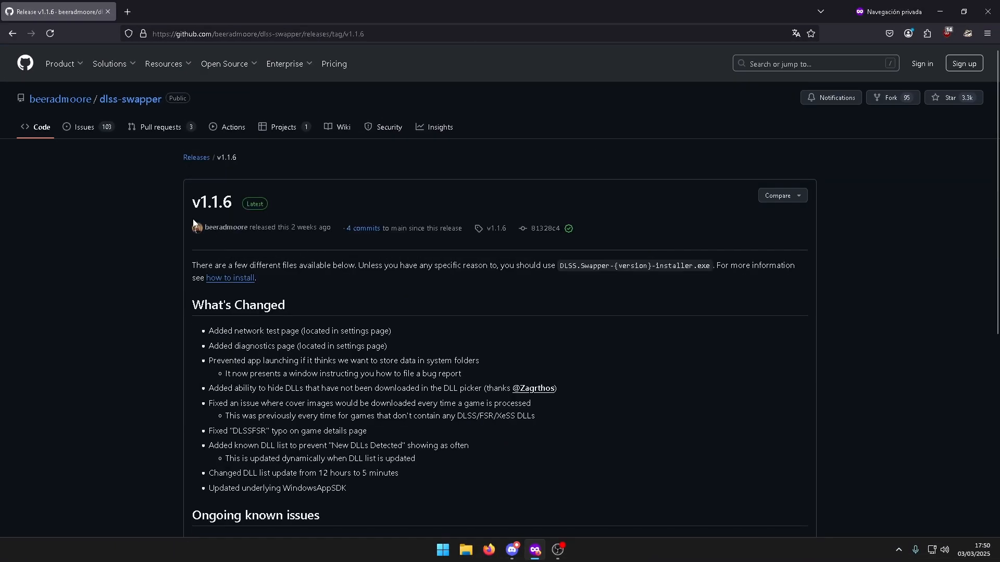
Step: Download DLSS.Swapper-1.1.6.0-portable-net8.zip from the release's assets
middle_click(150, 205)
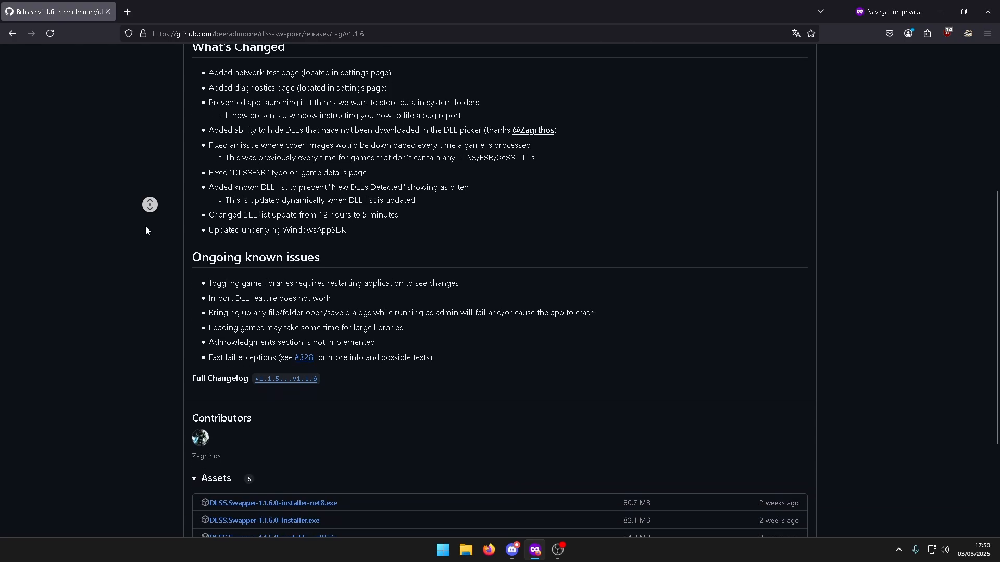
middle_click(145, 226)
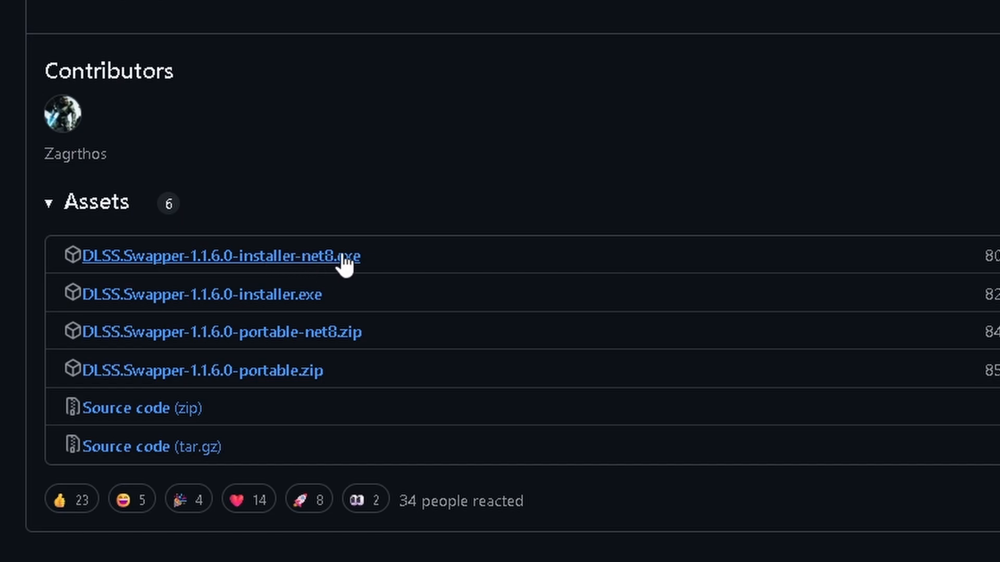
left_click(314, 335)
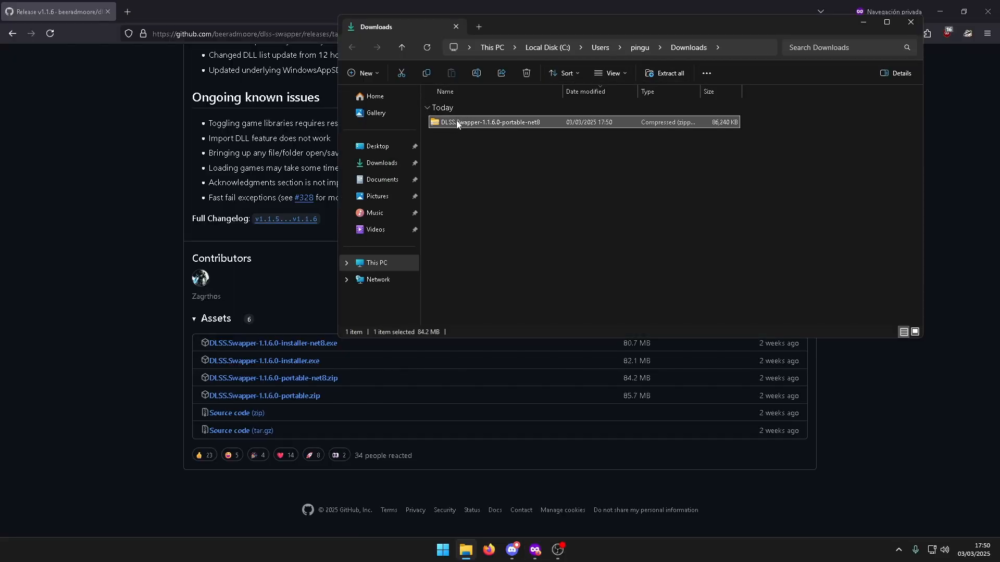
Step: Extract the downloaded DLSS.Swapper-1.1.6.0-portable-net8 archive into the Downloads folder
right_click(468, 124)
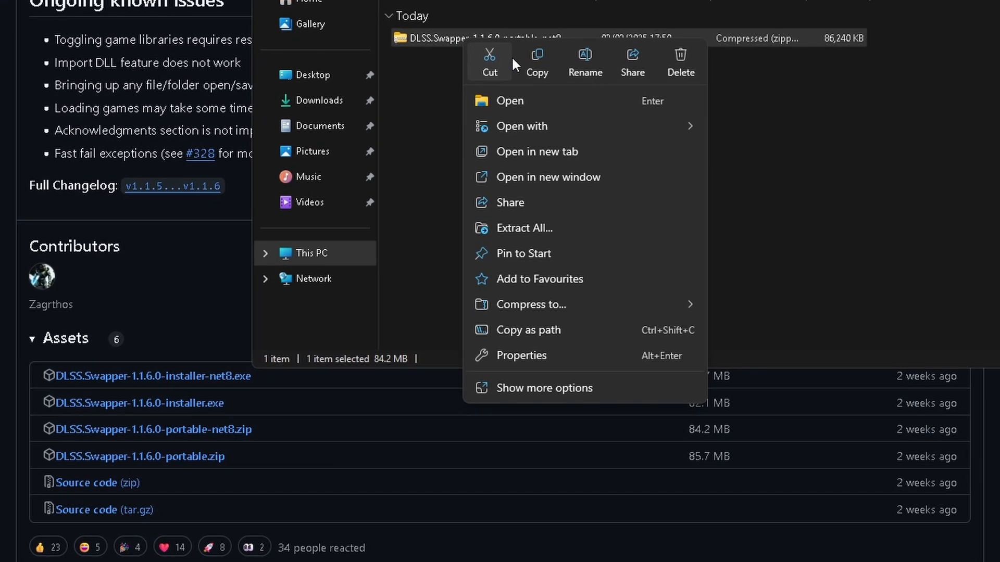
left_click(543, 224)
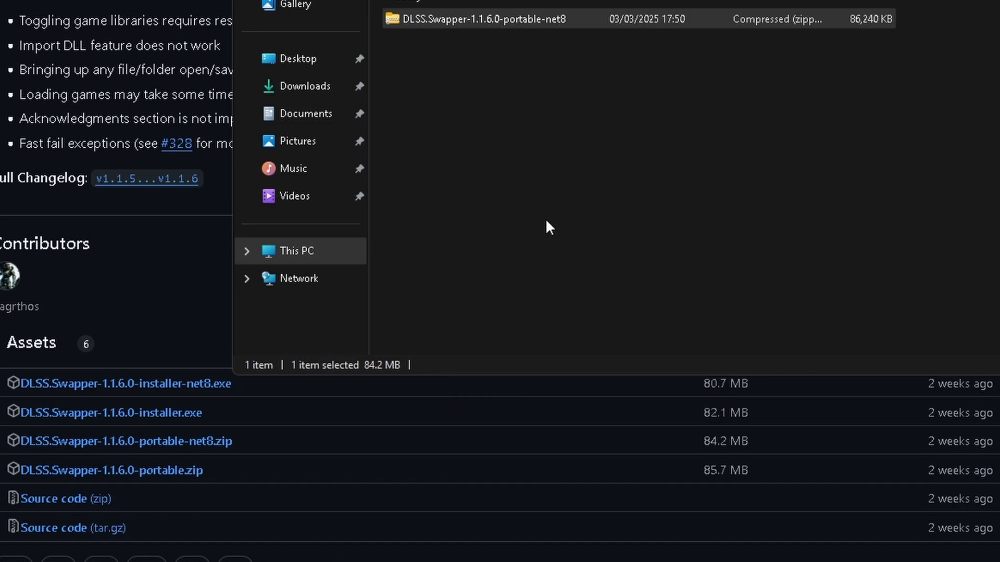
left_click(655, 432)
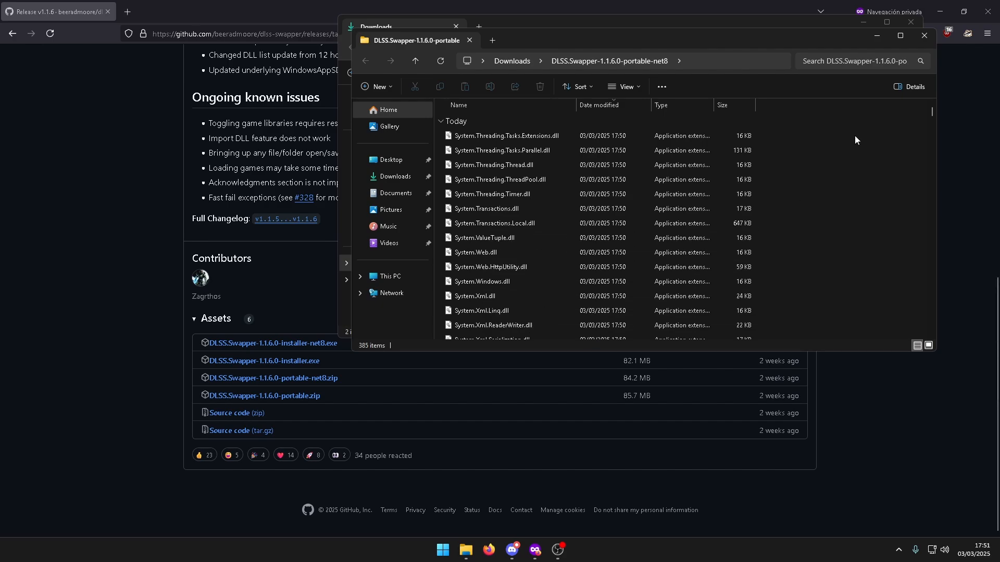
Step: Close the browser and the original Downloads window, and maximize the extracted folder's window
left_click_drag(668, 47, 510, 125)
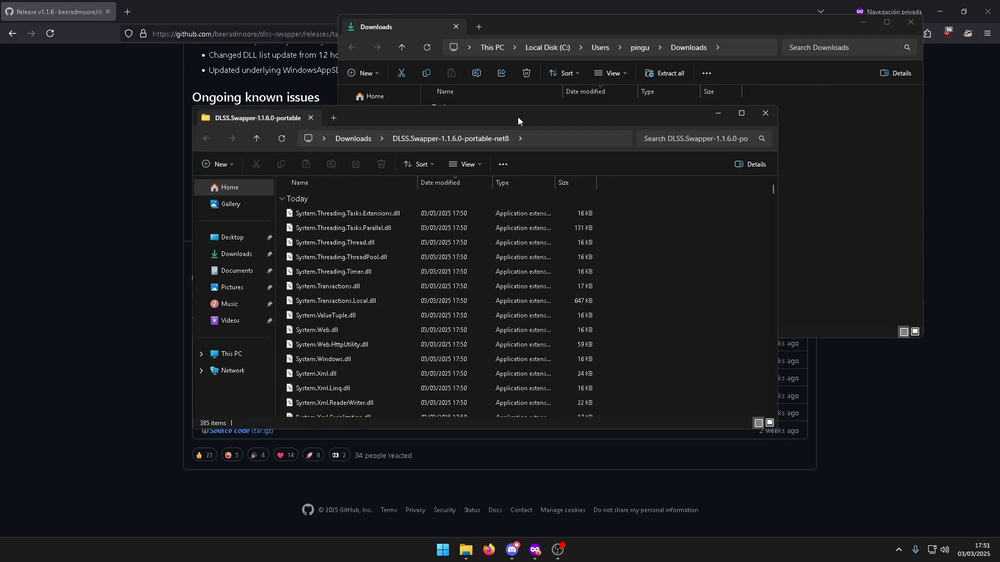
left_click(988, 12)
left_click(909, 23)
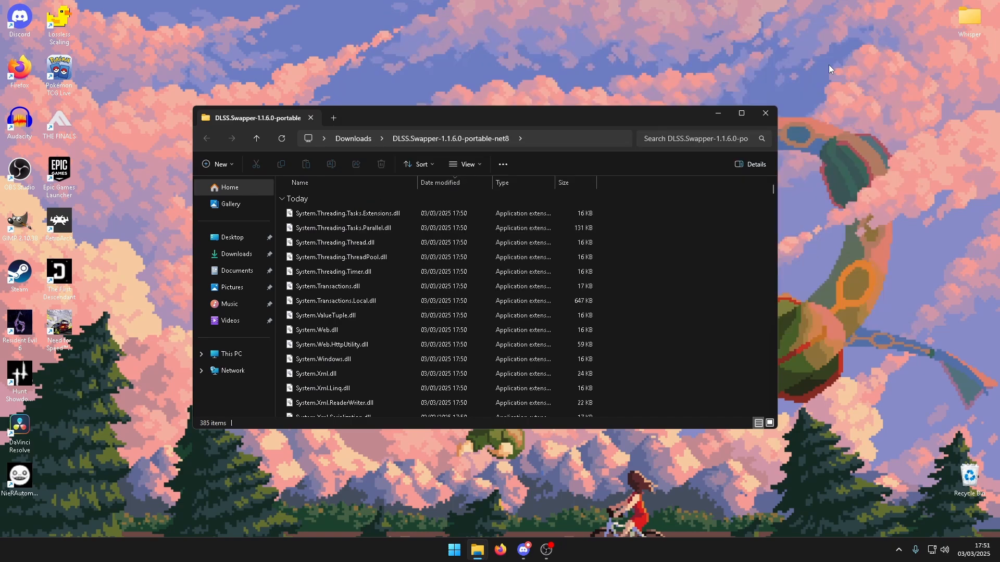
left_click(743, 113)
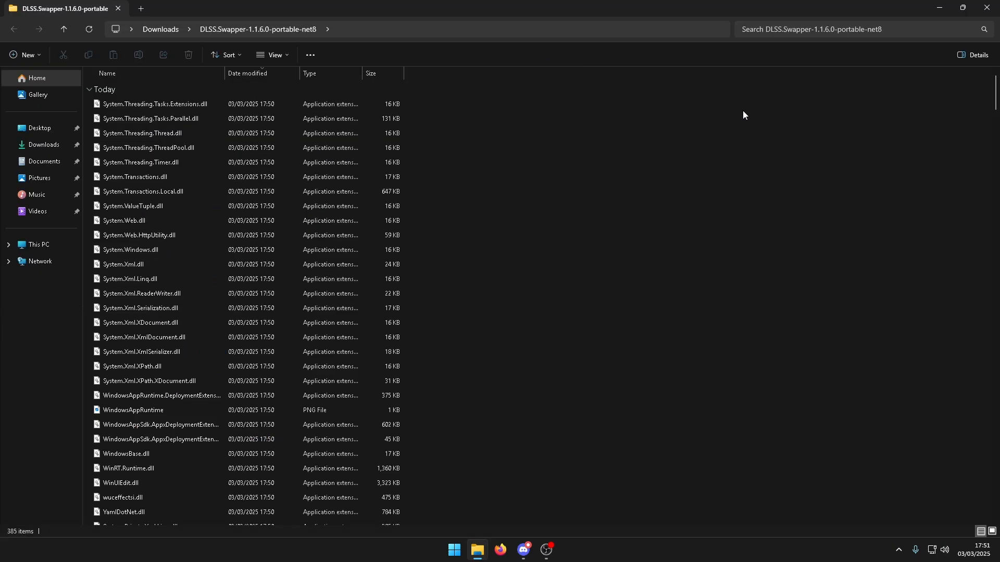
Step: Open the extracted DLSS.Swapper-1.1.6.0-portable-net8 folder from Downloads, create a desktop shortcut for the DLSS Swapper application and close File Explorer
left_click(58, 146)
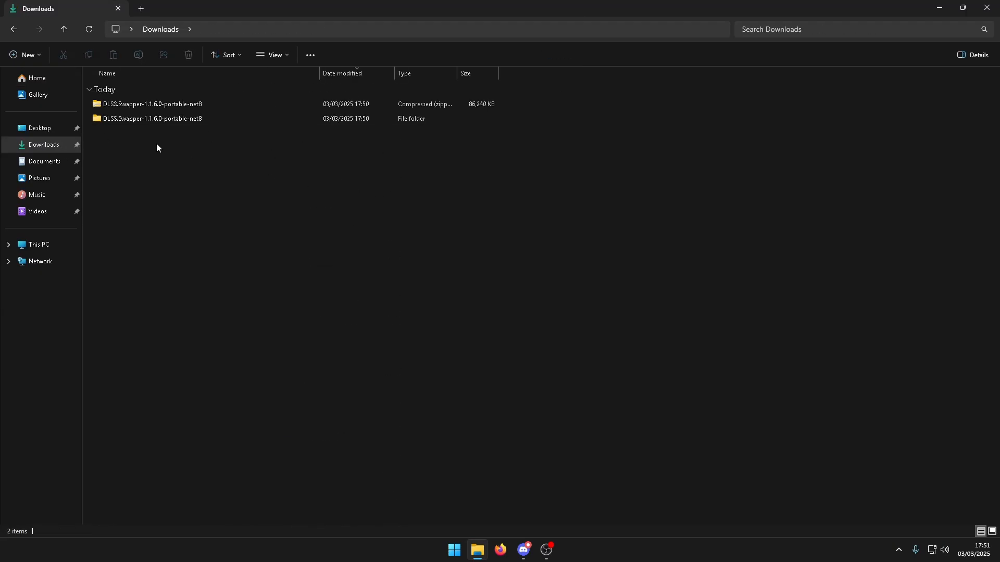
double_click(179, 123)
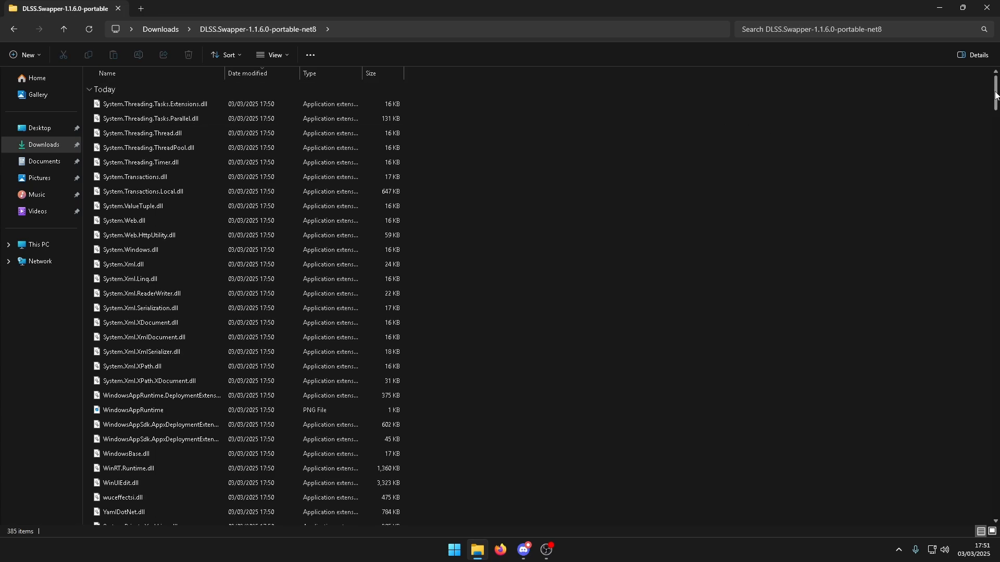
left_click_drag(995, 95, 996, 402)
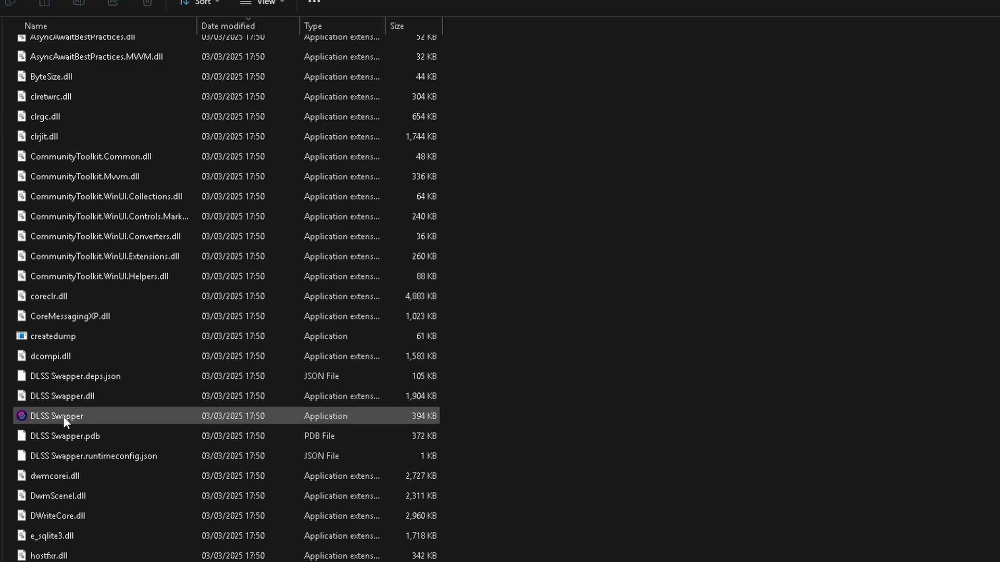
left_click(64, 417)
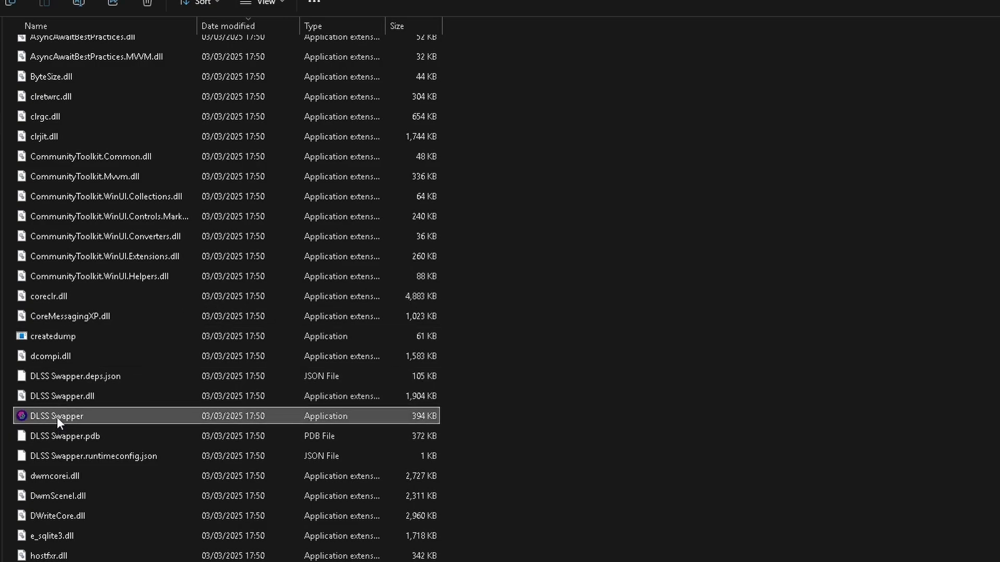
right_click(57, 416)
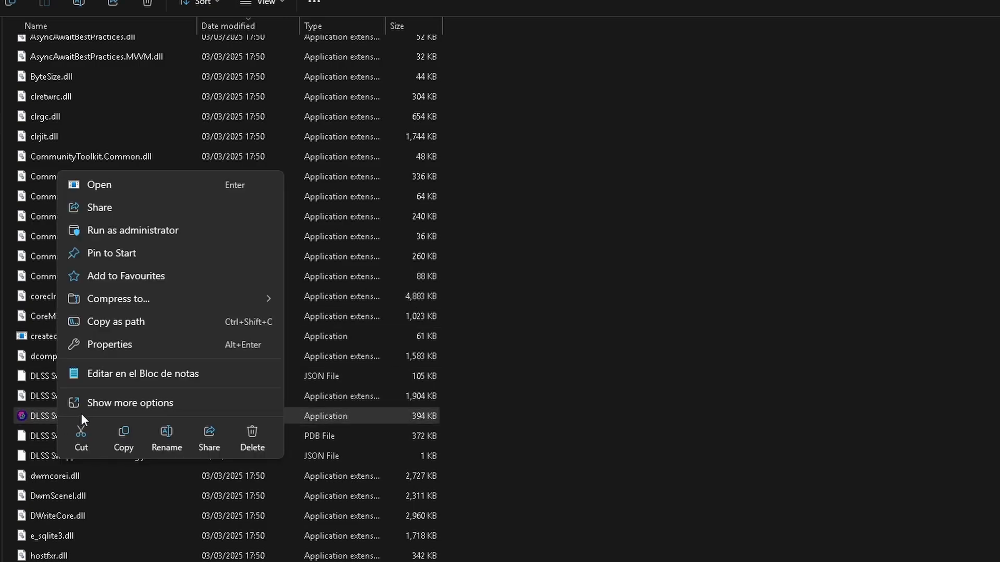
left_click(113, 403)
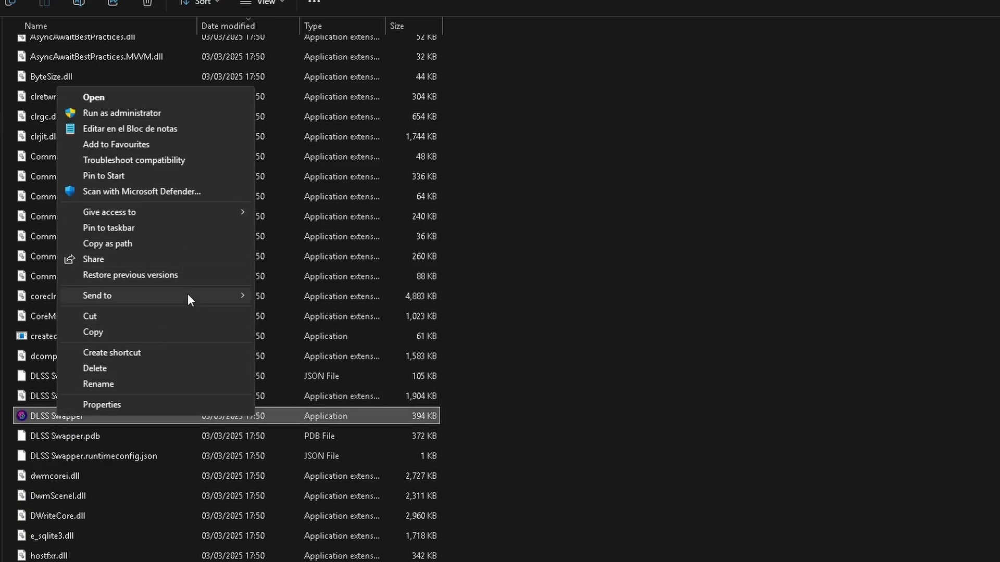
mouse_move(188, 296)
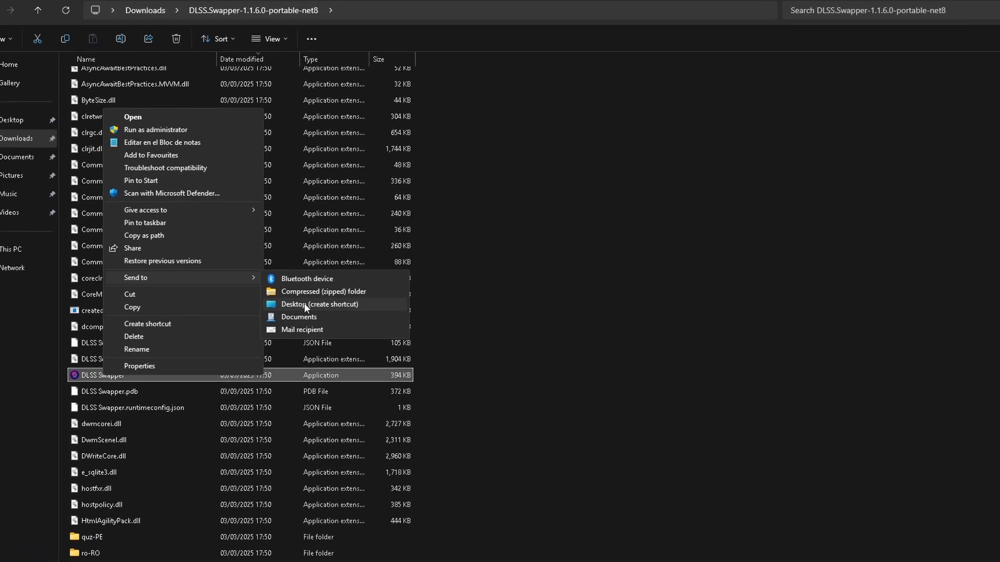
left_click(307, 328)
left_click(983, 10)
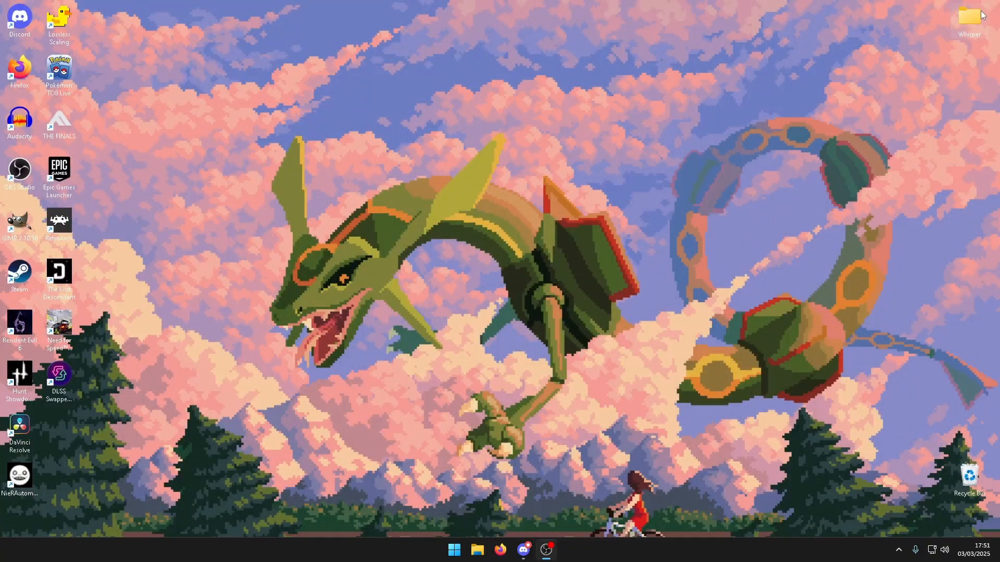
Step: Rename the new desktop shortcut to DLSS Swapper and move it to an empty area of the desktop
left_click(66, 395)
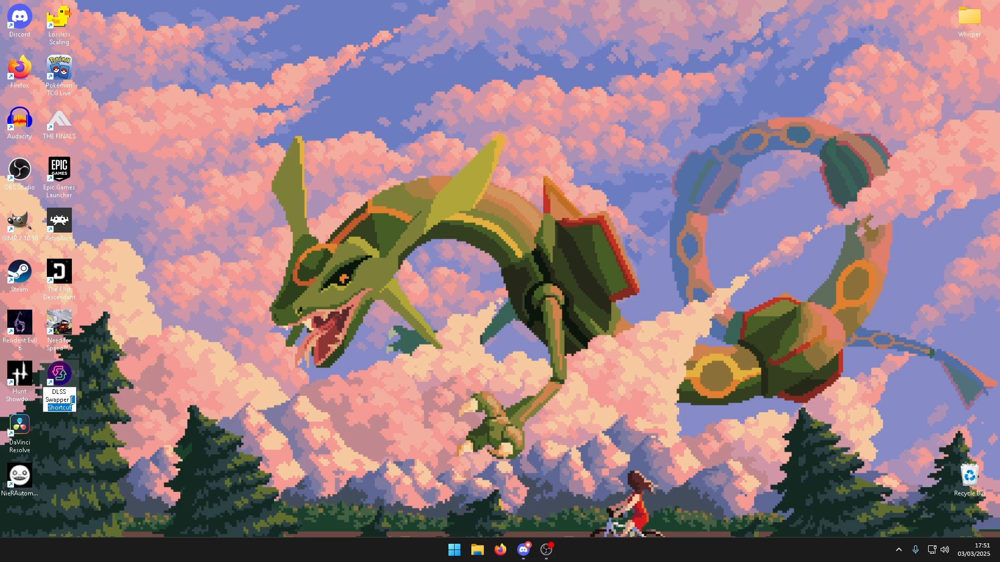
key("BackSpace")
left_click(235, 446)
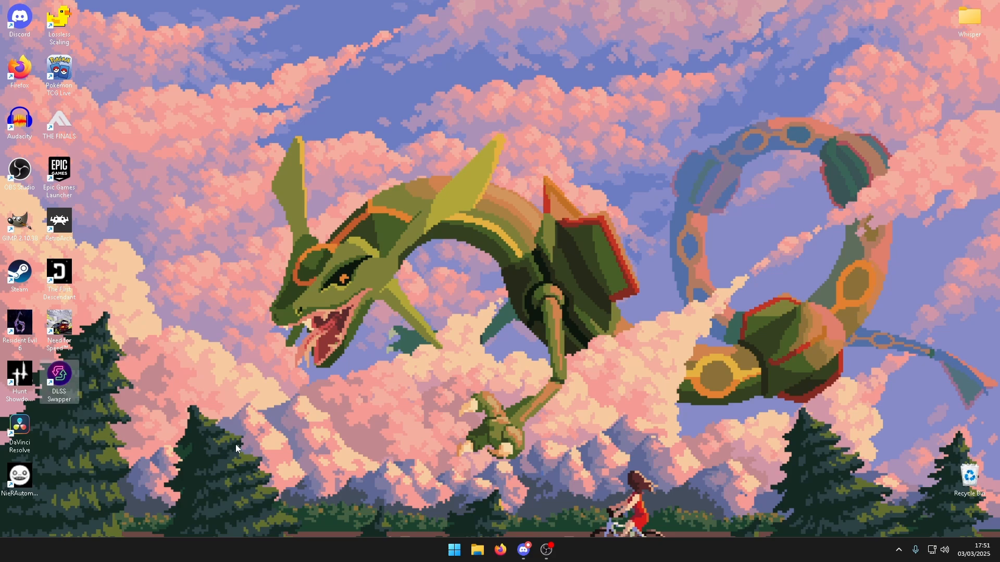
left_click(214, 427)
left_click_drag(61, 380, 581, 131)
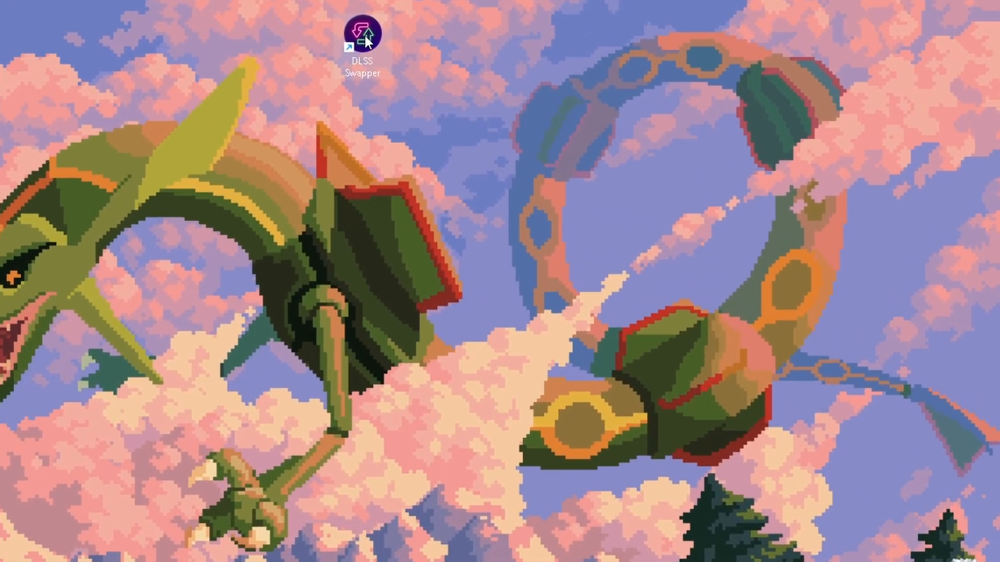
Step: Set the DLSS Swapper shortcut to always run as an administrator and launch the program from it
right_click(574, 119)
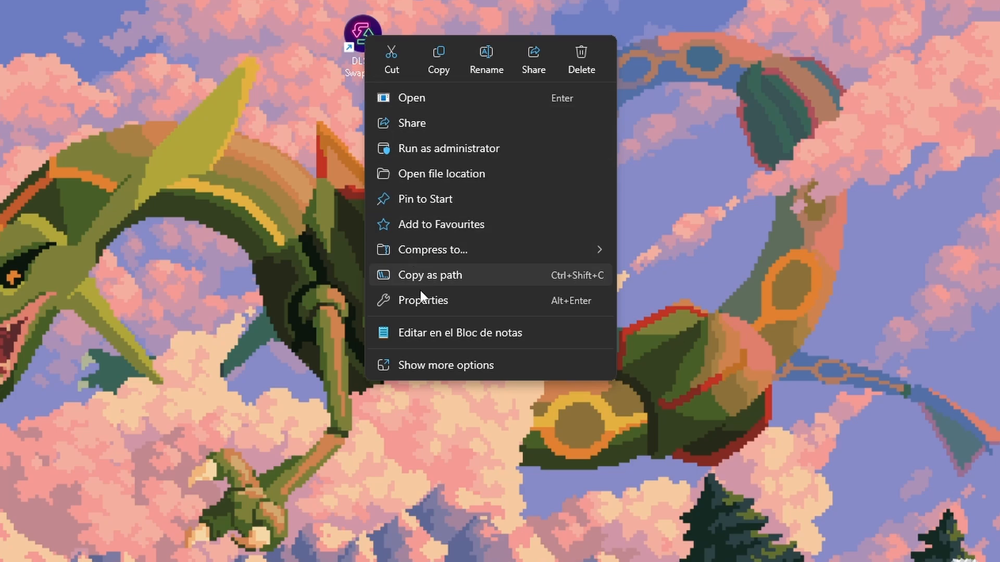
left_click(422, 306)
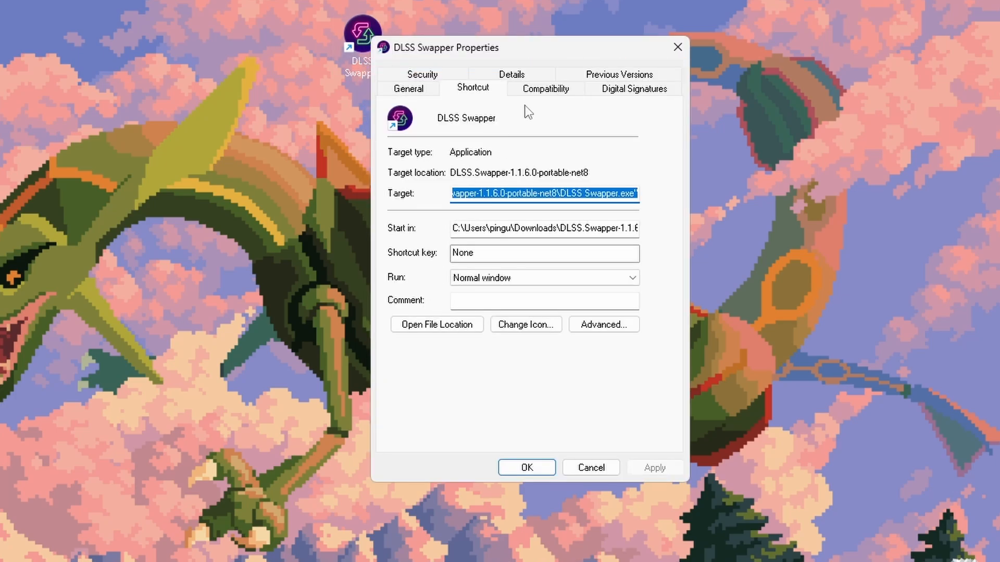
left_click(543, 91)
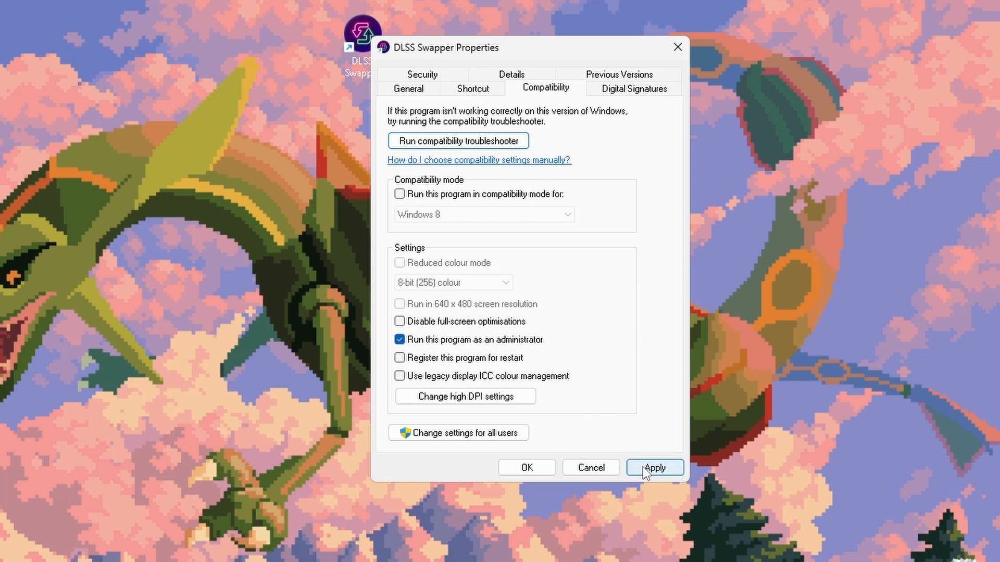
left_click(527, 468)
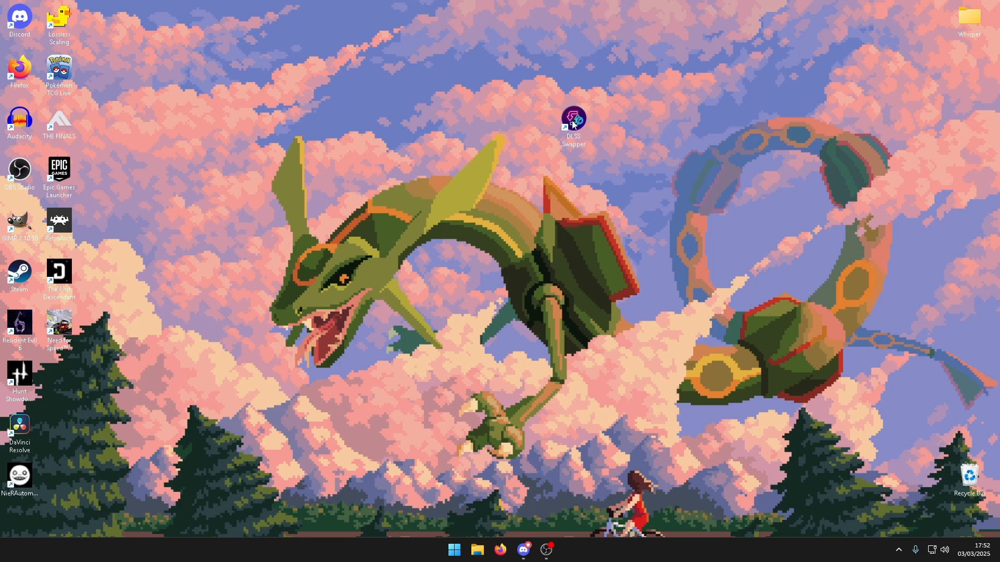
double_click(574, 124)
left_click(390, 200)
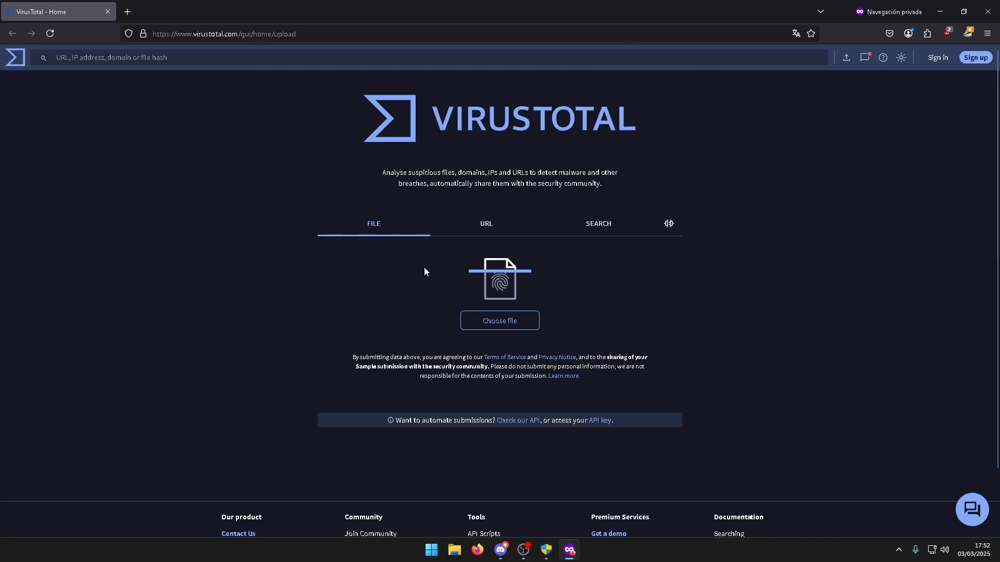
Step: Scan the DLSS.Swapper-1.1.6.0-portable-net8 zip from Downloads on VirusTotal and close the browser
left_click(480, 321)
left_click(44, 138)
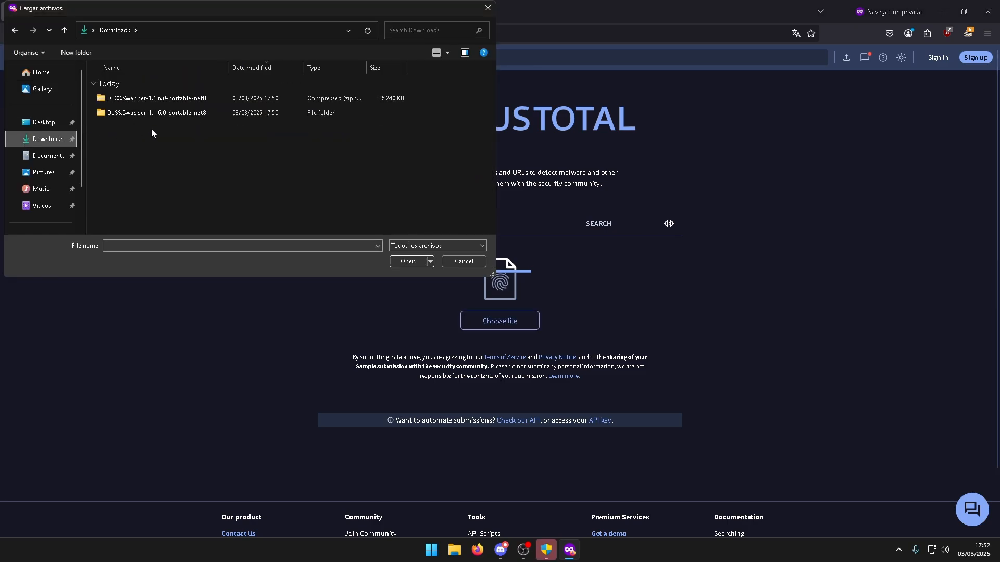
double_click(179, 100)
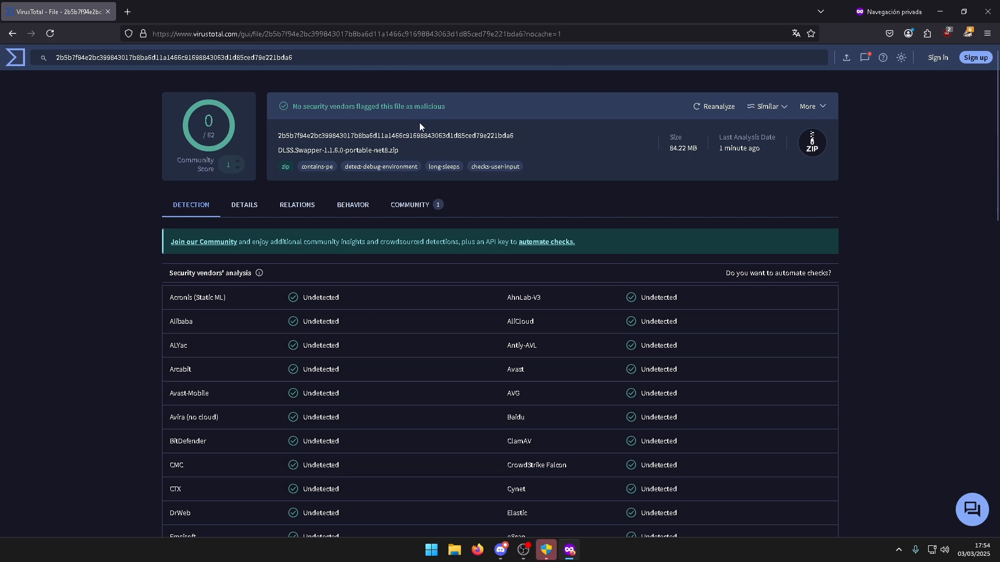
left_click(981, 5)
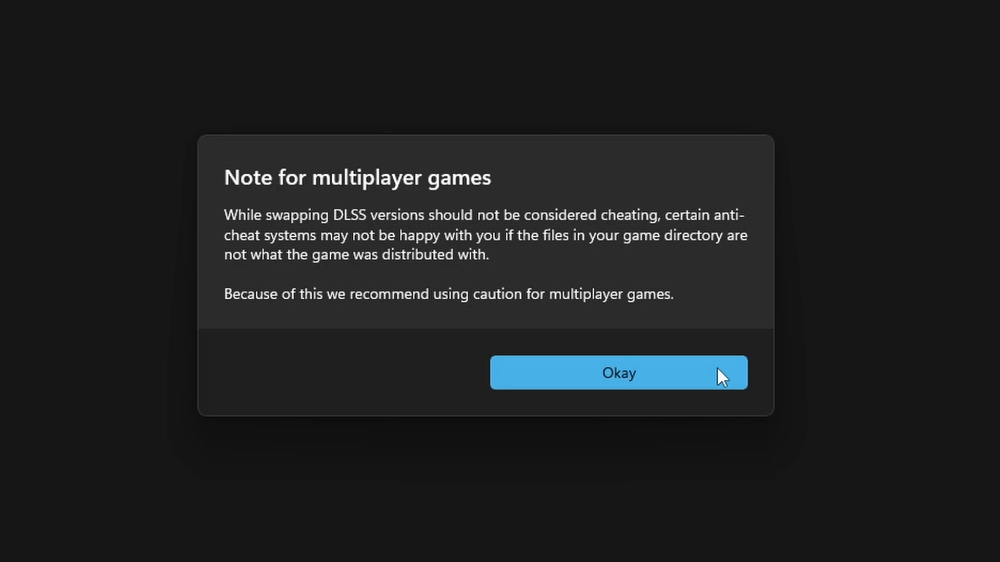
Step: Acknowledge DLSS Swapper's note for multiplayer games and reposition its window on the desktop
left_click(782, 400)
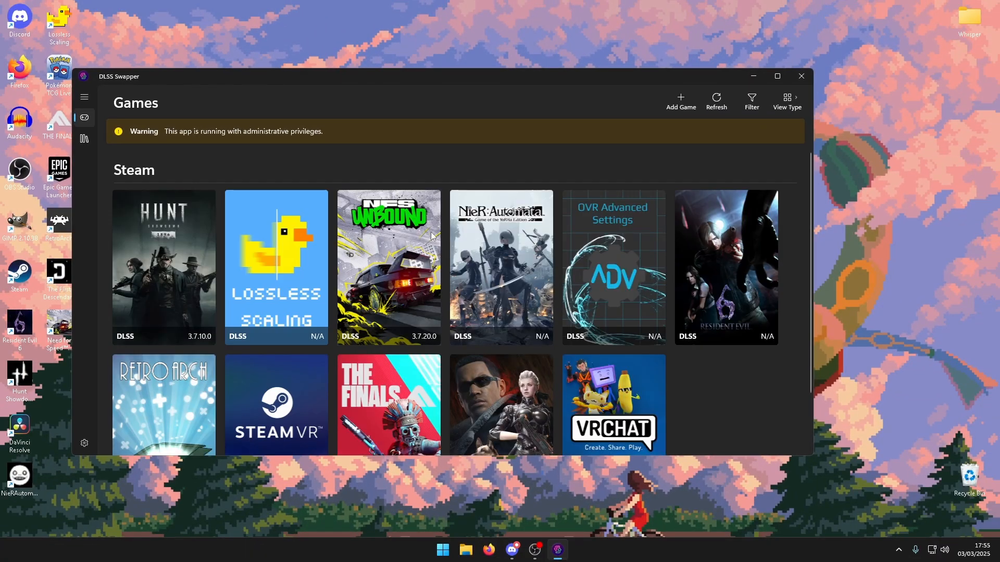
left_click_drag(494, 80, 614, 71)
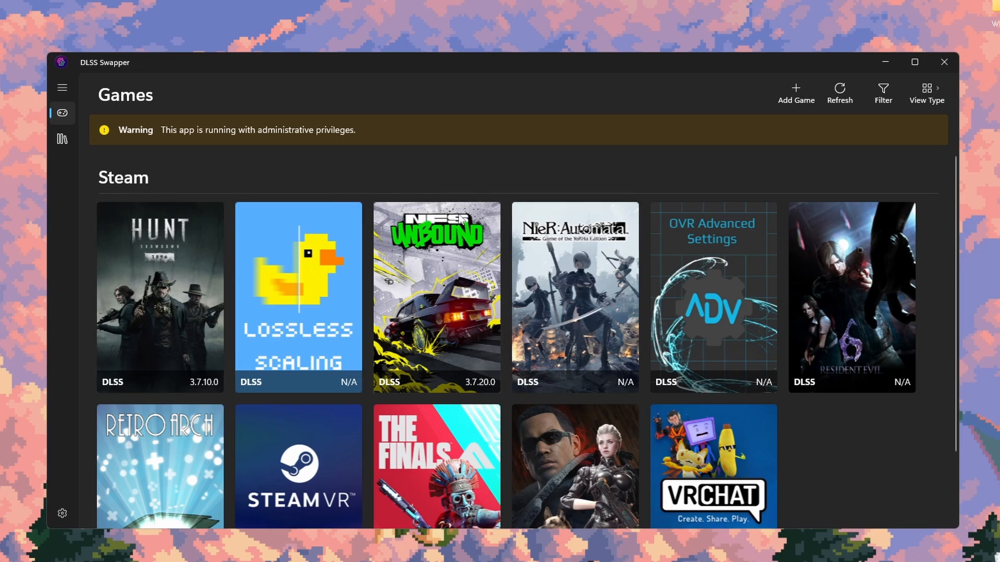
Step: Download DLSS v310.2.1 for Need for Speed Unbound and swap the game's DLSS to that version
left_click(421, 258)
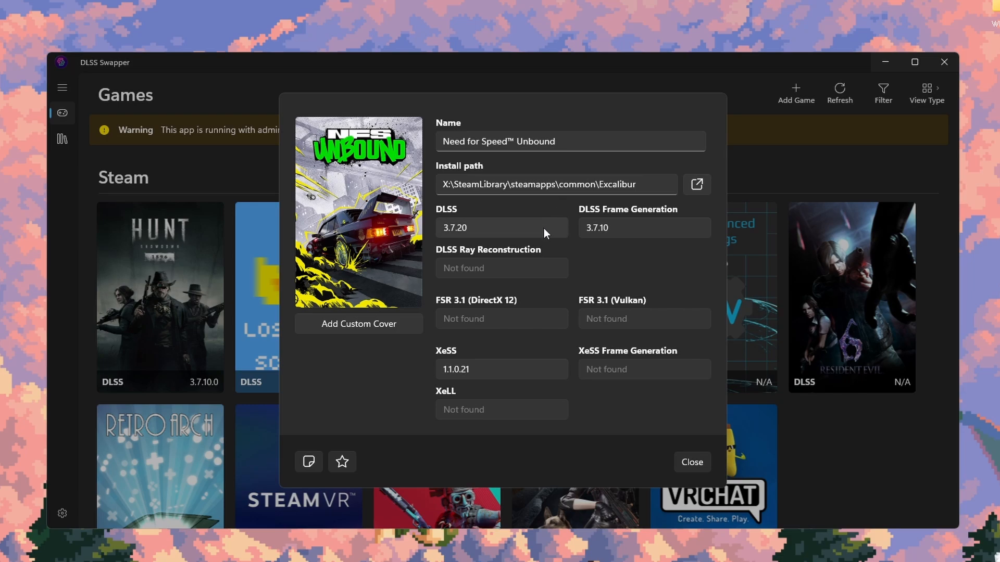
left_click(458, 233)
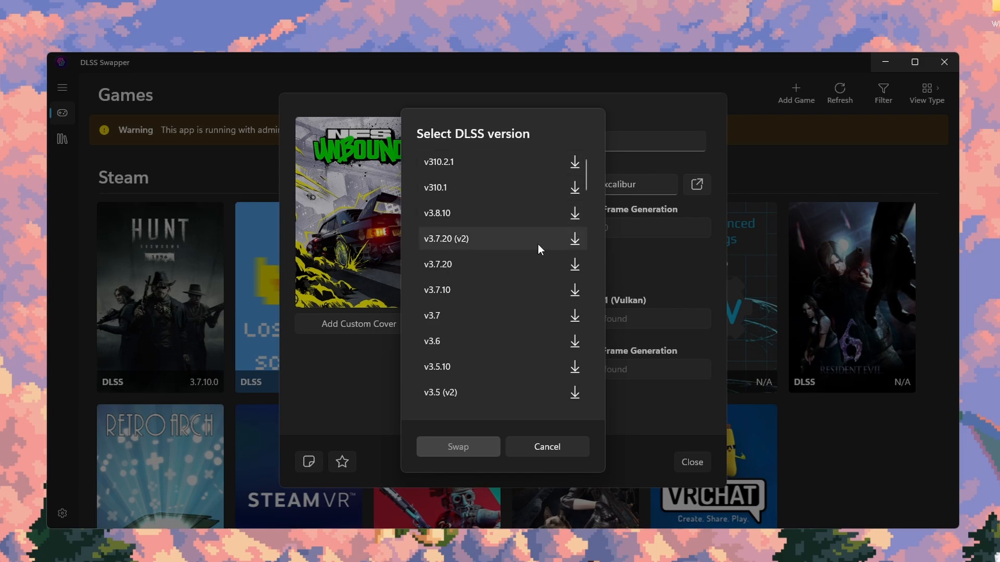
scroll(476, 359, "down", 5)
scroll(593, 195, "up", 1)
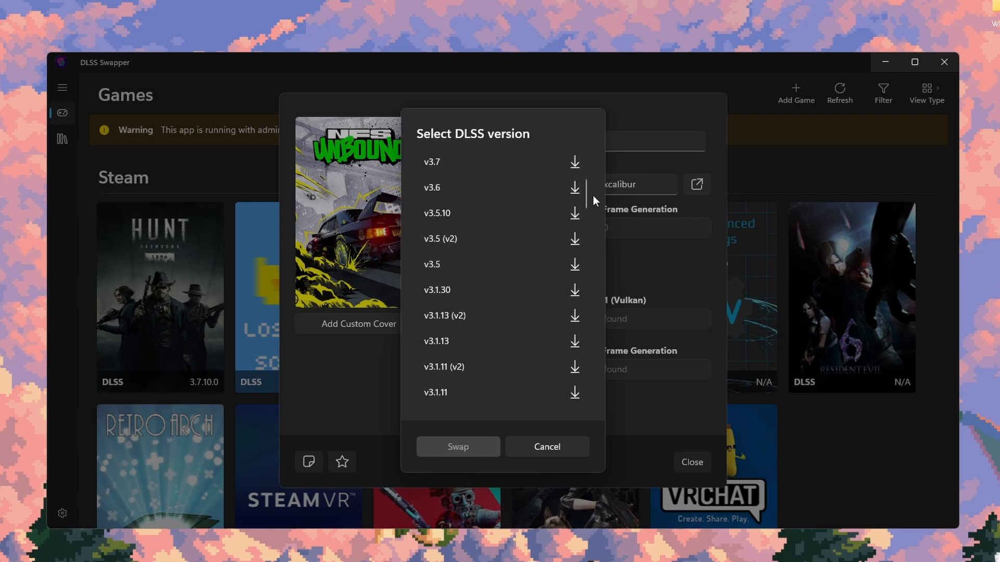
left_click_drag(586, 195, 592, 163)
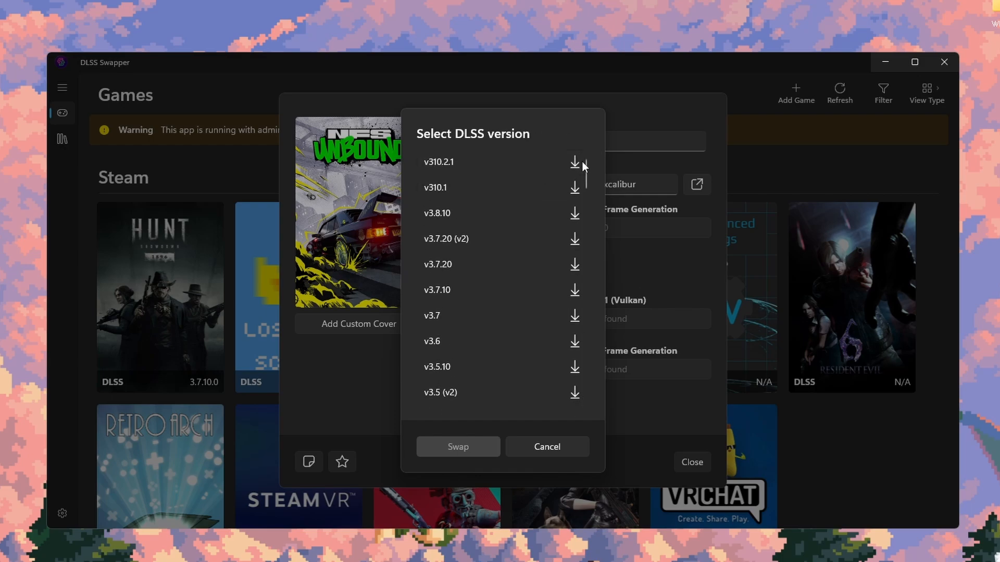
left_click(576, 166)
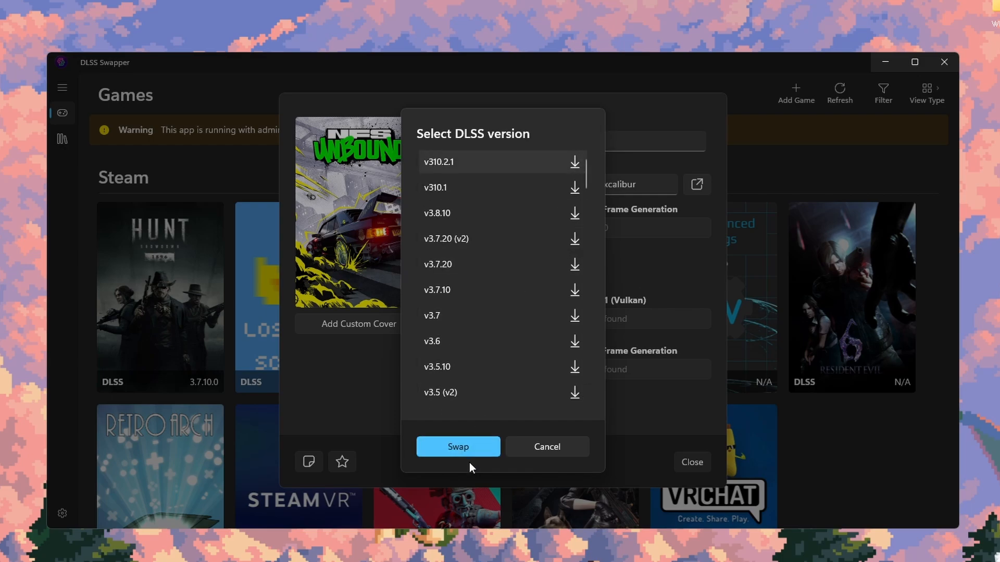
left_click(480, 445)
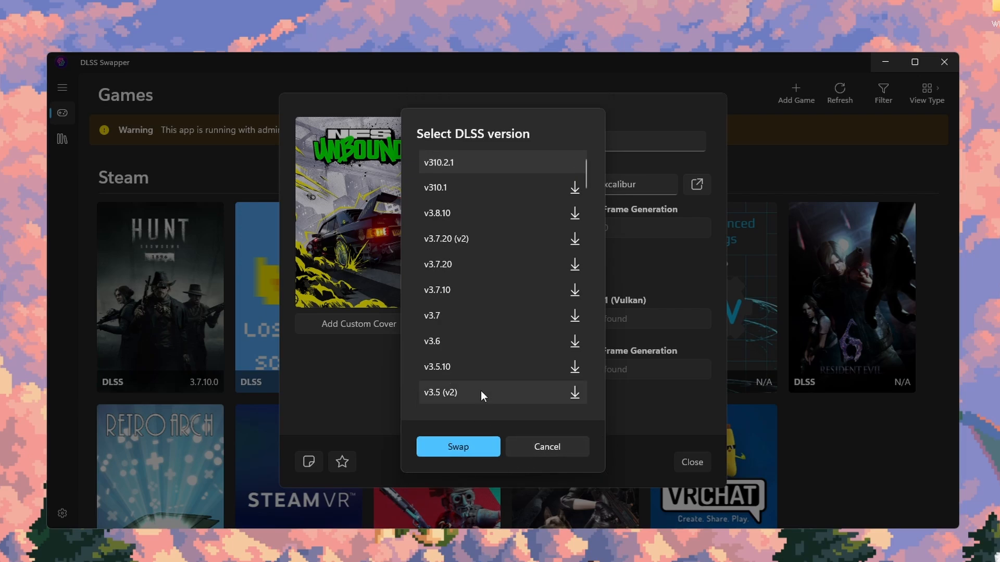
left_click(461, 447)
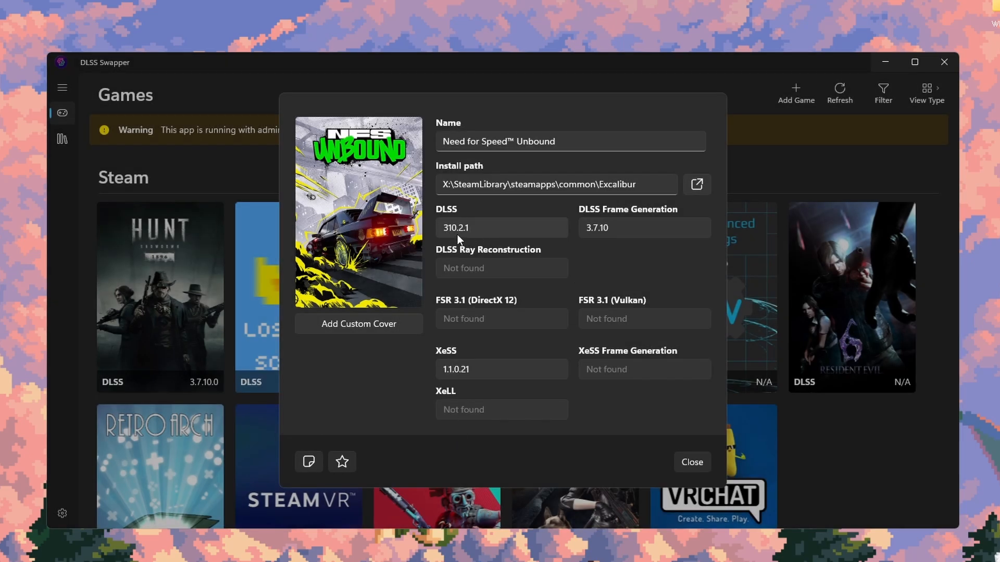
Step: Swap Need for Speed Unbound's DLSS Frame Generation to v310.2.1
left_click(620, 233)
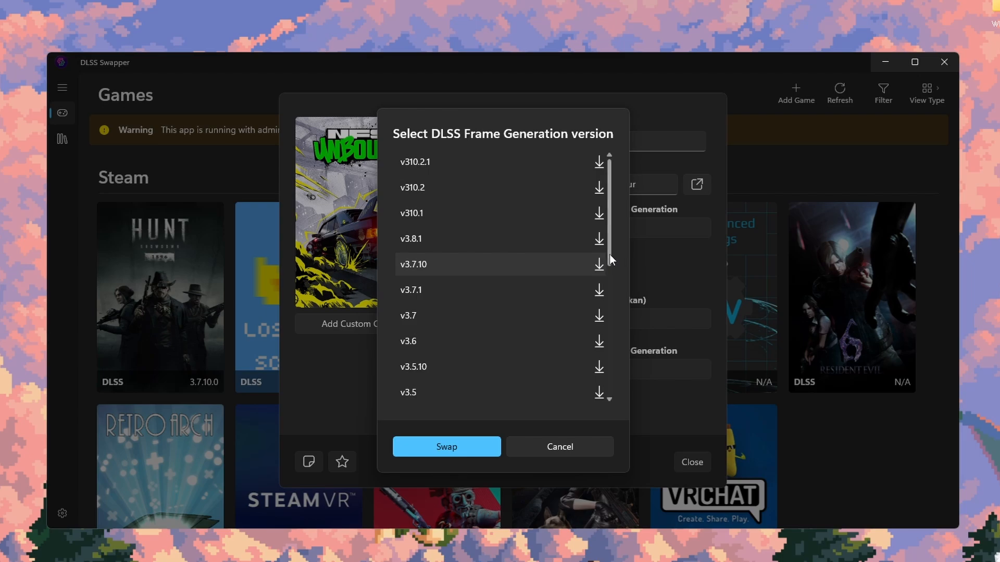
left_click(449, 167)
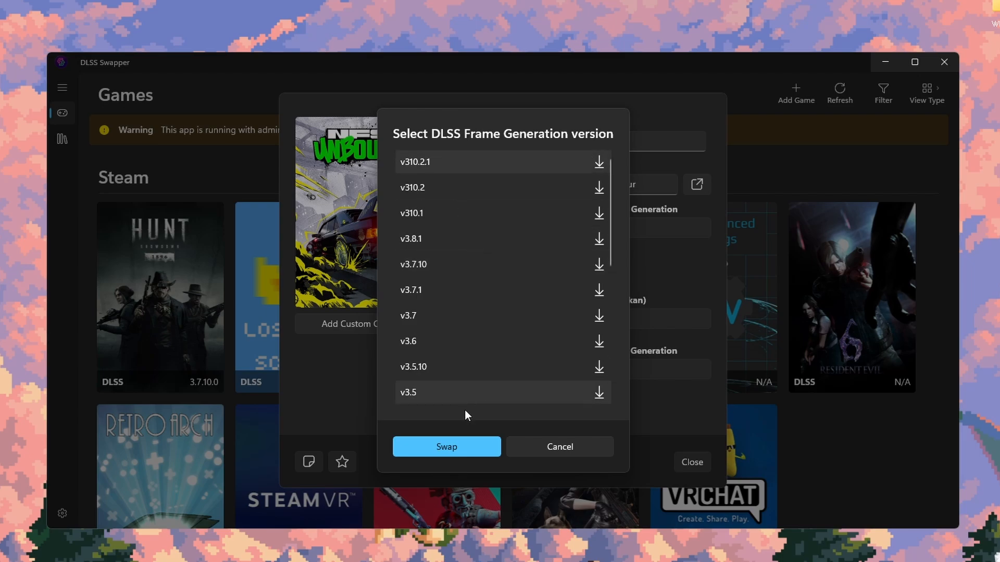
left_click(460, 443)
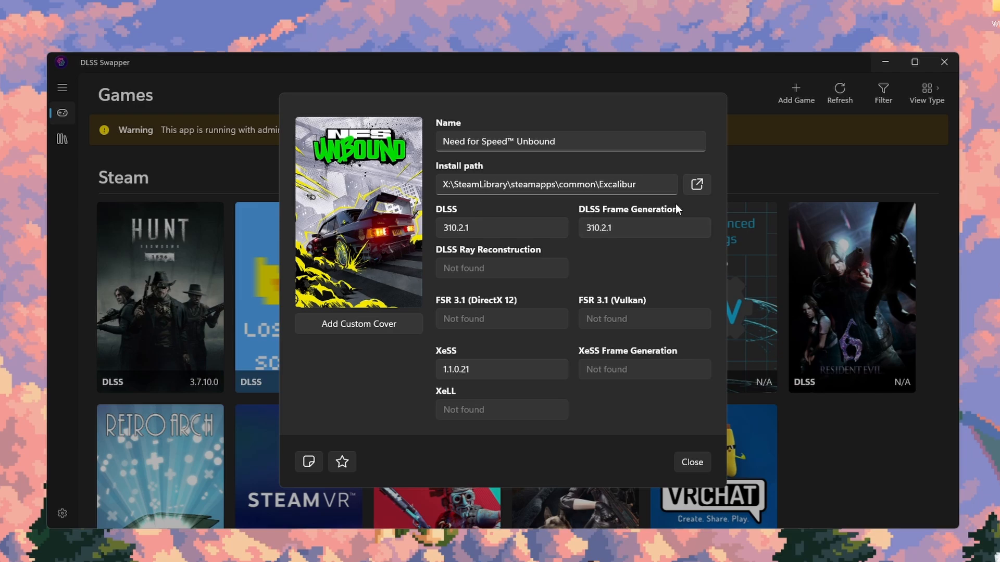
Step: Download XeSS v2.0.0.18, swap Need for Speed Unbound's XeSS to it and close the game's details
left_click(463, 373)
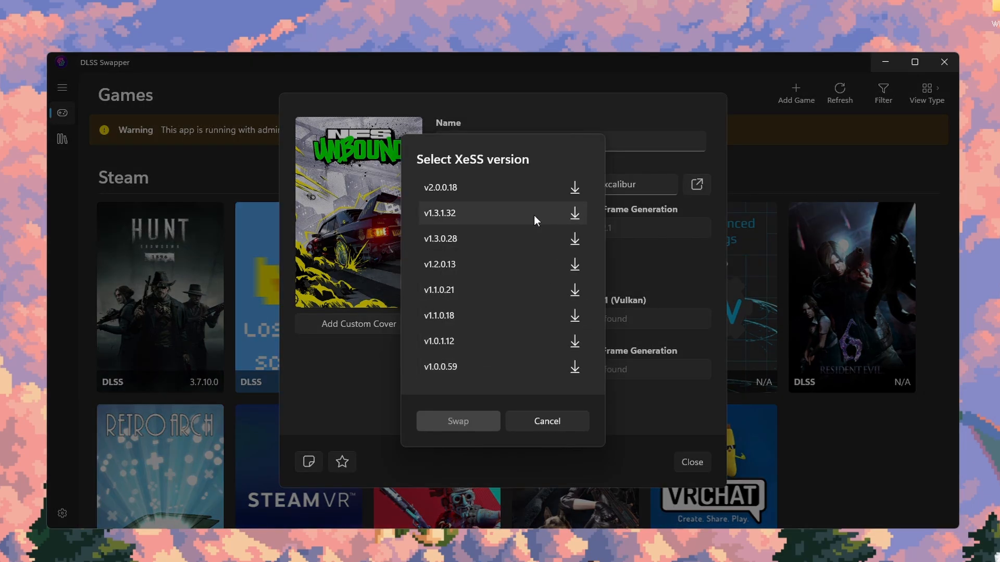
left_click(486, 186)
left_click(463, 422)
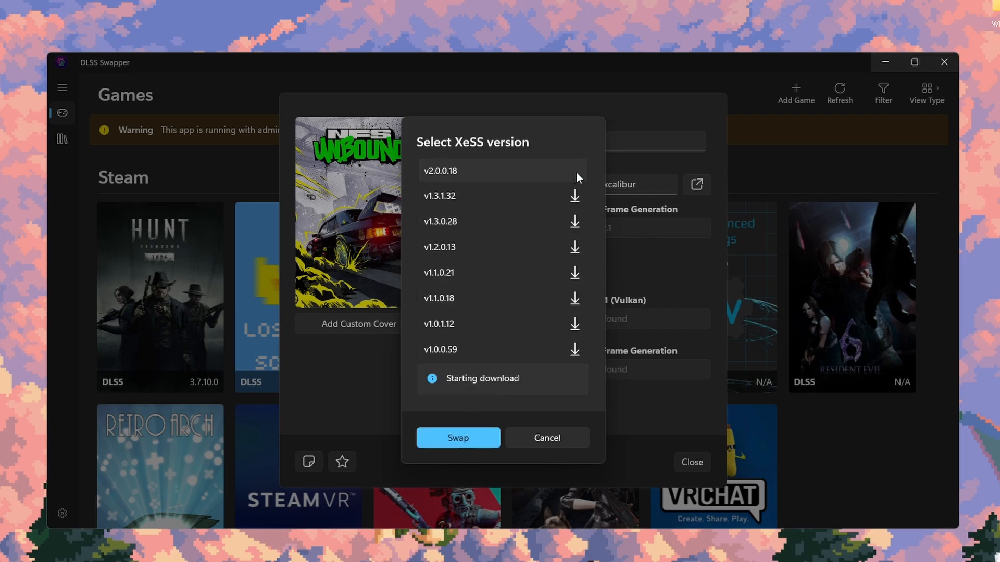
left_click(467, 421)
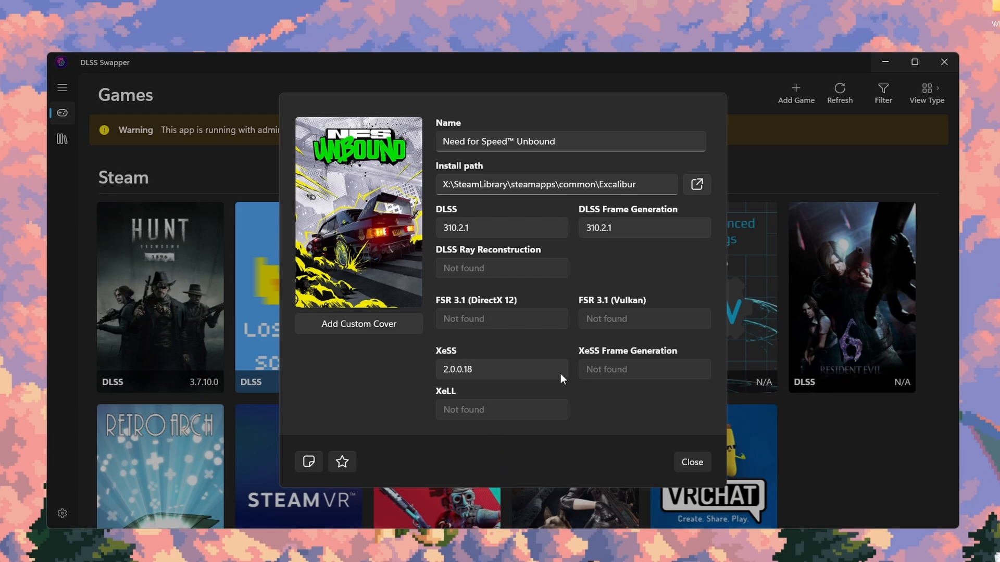
key("Escape")
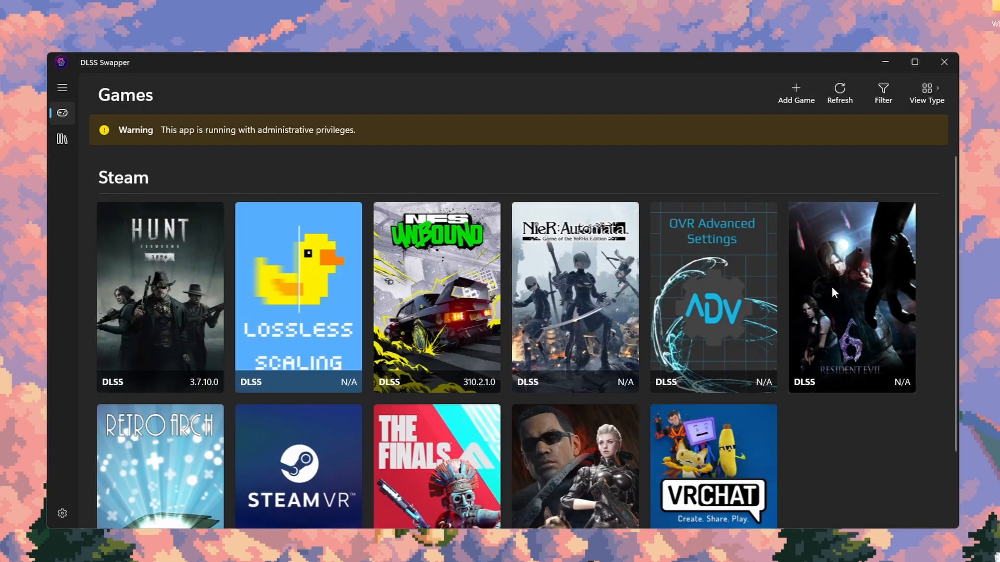
Step: Check which upscaler components Resident Evil 6 offers for swapping and close its details
left_click(850, 326)
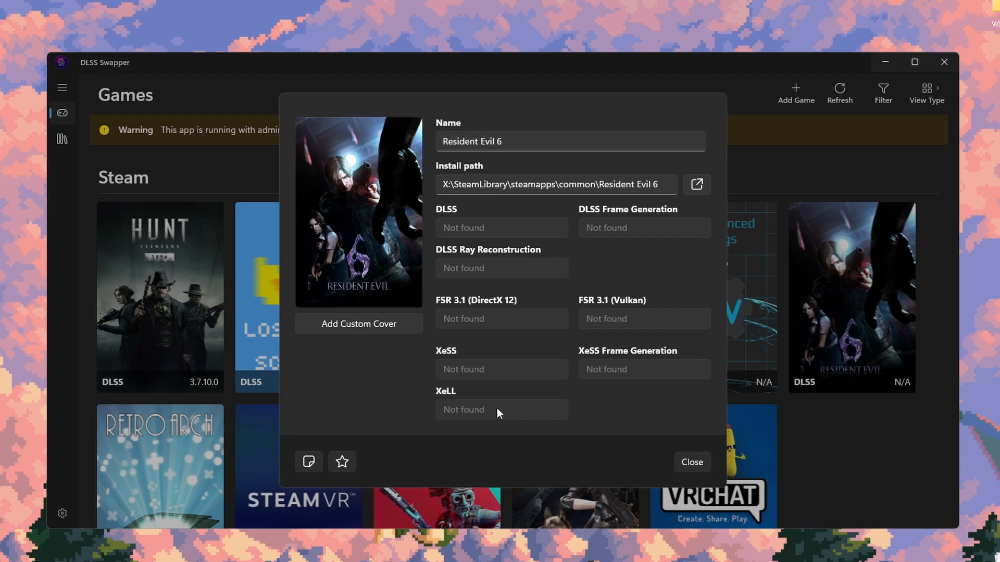
left_click(679, 462)
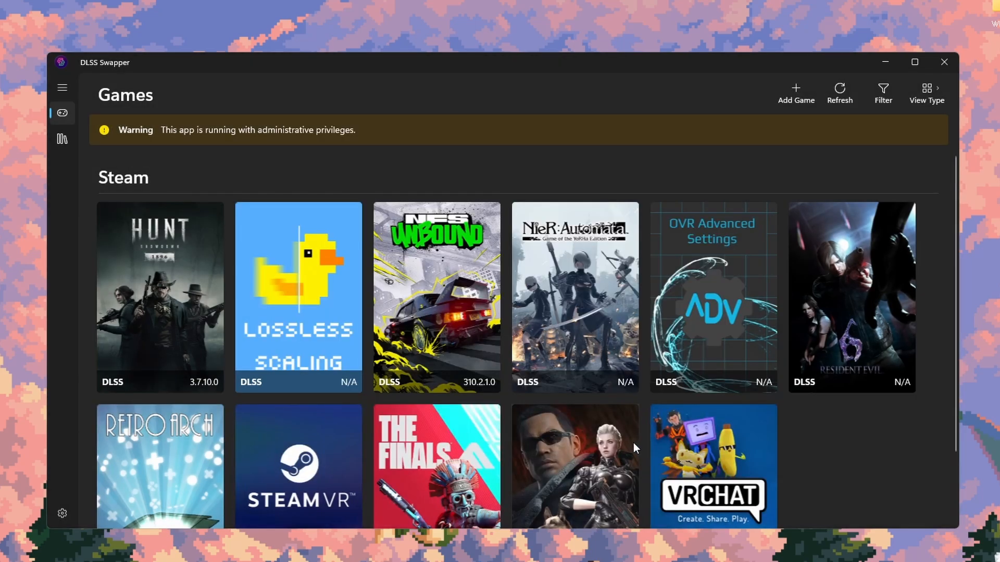
Step: Swap both DLSS and DLSS Frame Generation of THE FINALS to v310.2.1
scroll(633, 443, "down", 2)
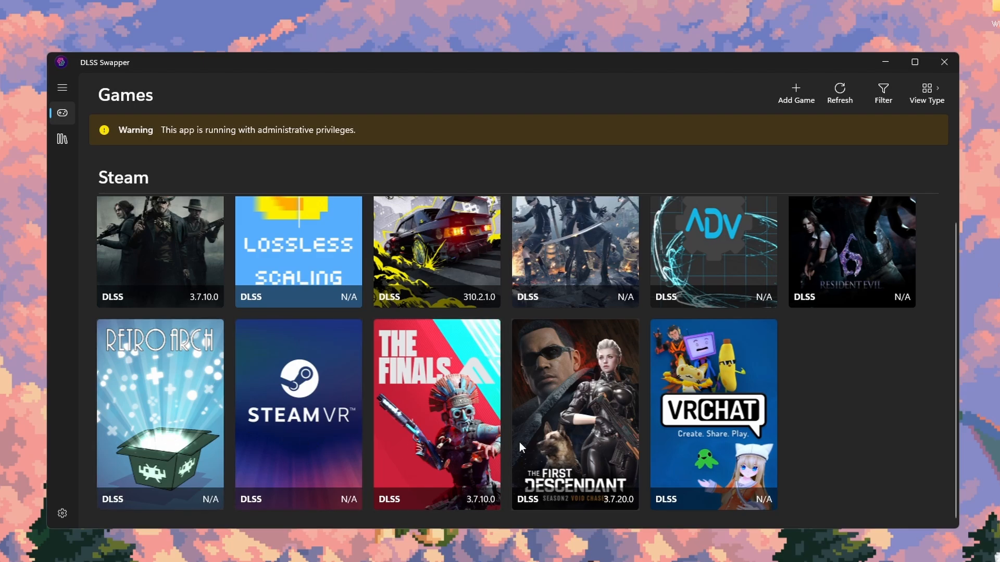
left_click(468, 438)
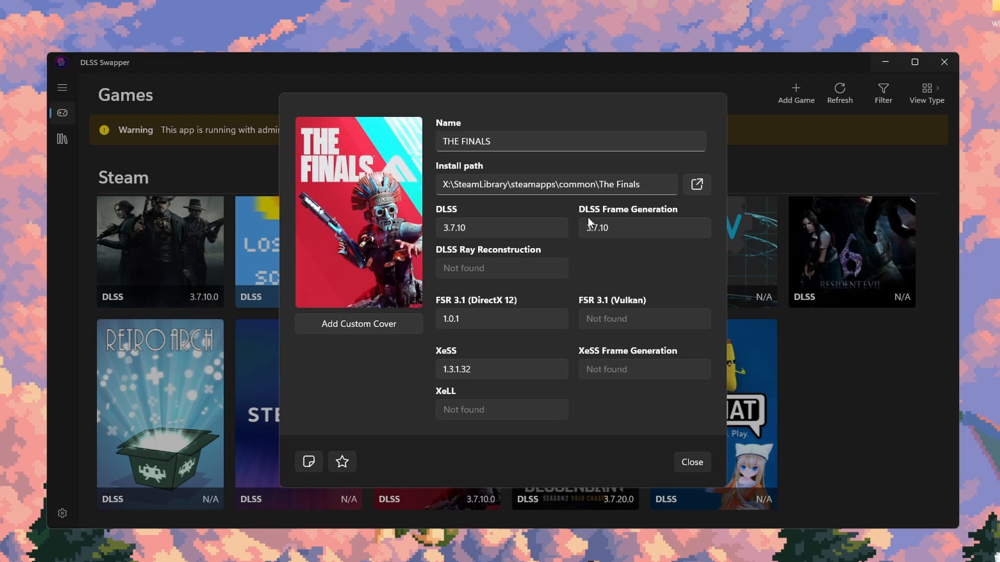
left_click(488, 225)
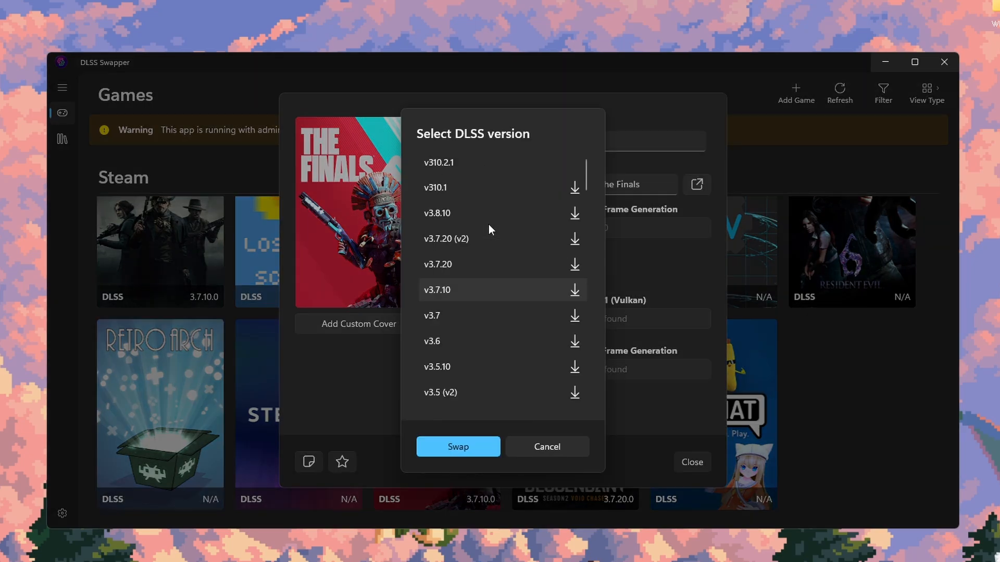
left_click(534, 167)
left_click(473, 451)
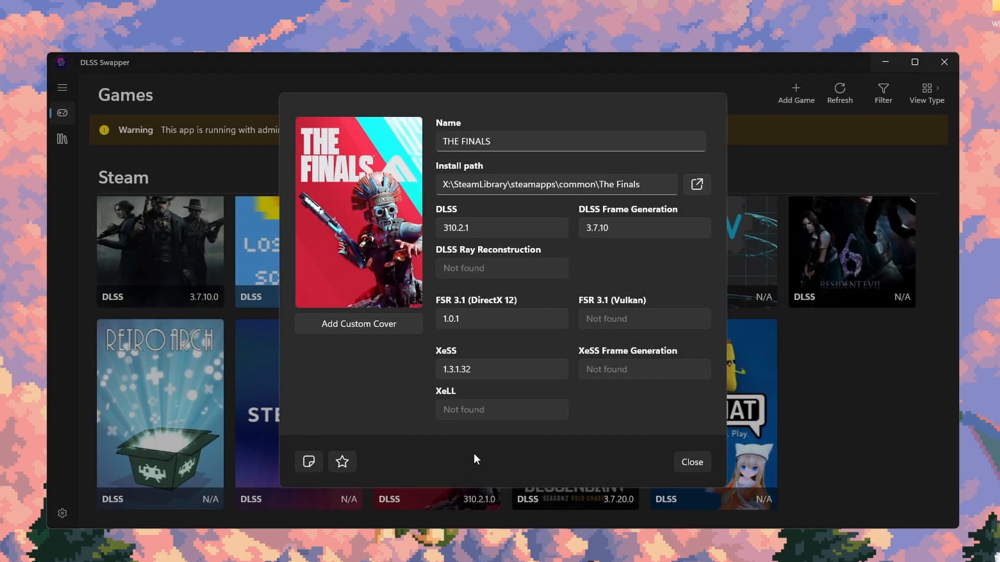
left_click(615, 230)
left_click(546, 166)
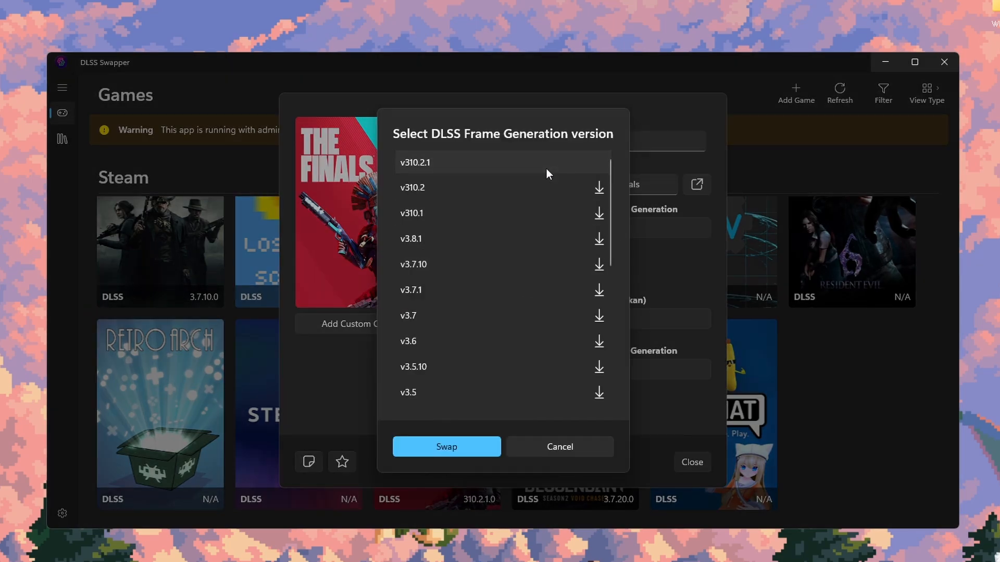
left_click(467, 446)
Step: Download FSR 3.1 DirectX 12 v1.0.1.39157 (3.1.3) and swap it into THE FINALS
left_click(504, 316)
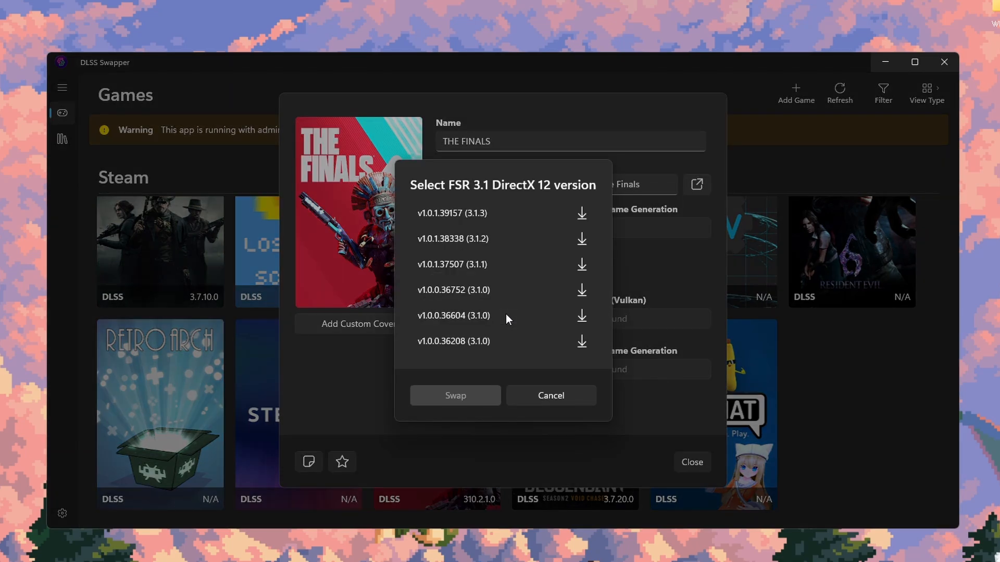
left_click(485, 217)
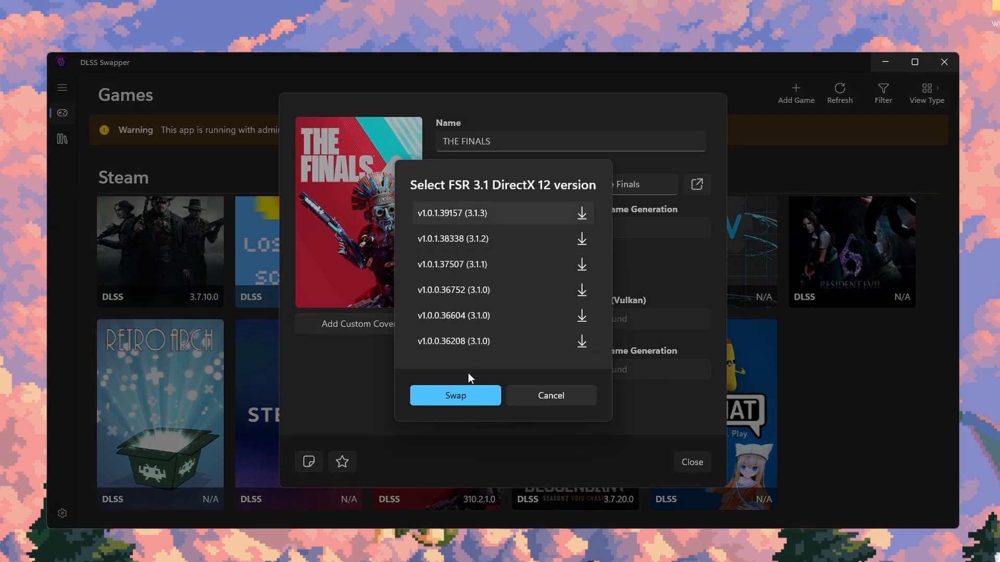
left_click(467, 396)
left_click(467, 397)
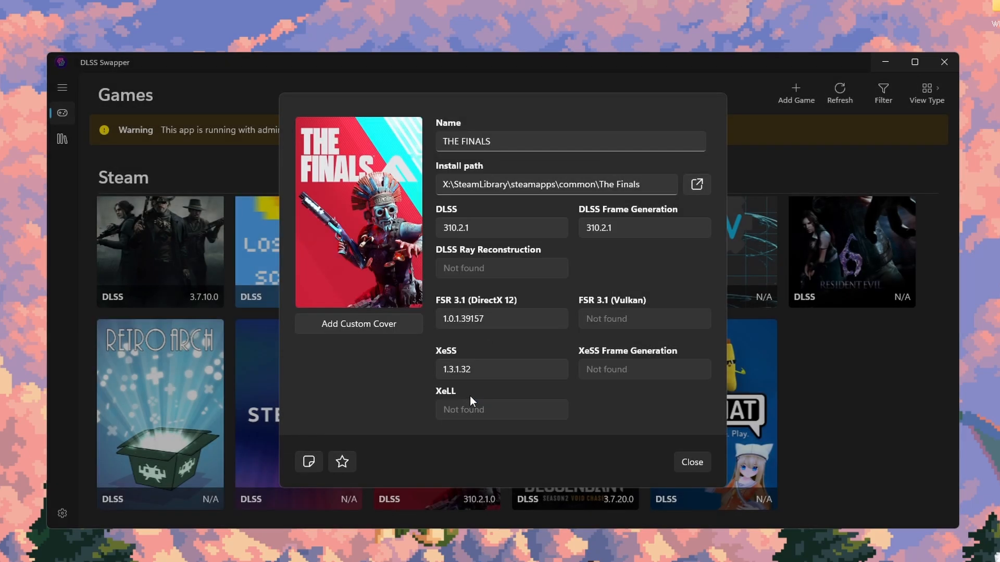
Step: Swap the XeSS version of THE FINALS to v2.0.0.18 and close the game's details
left_click(511, 369)
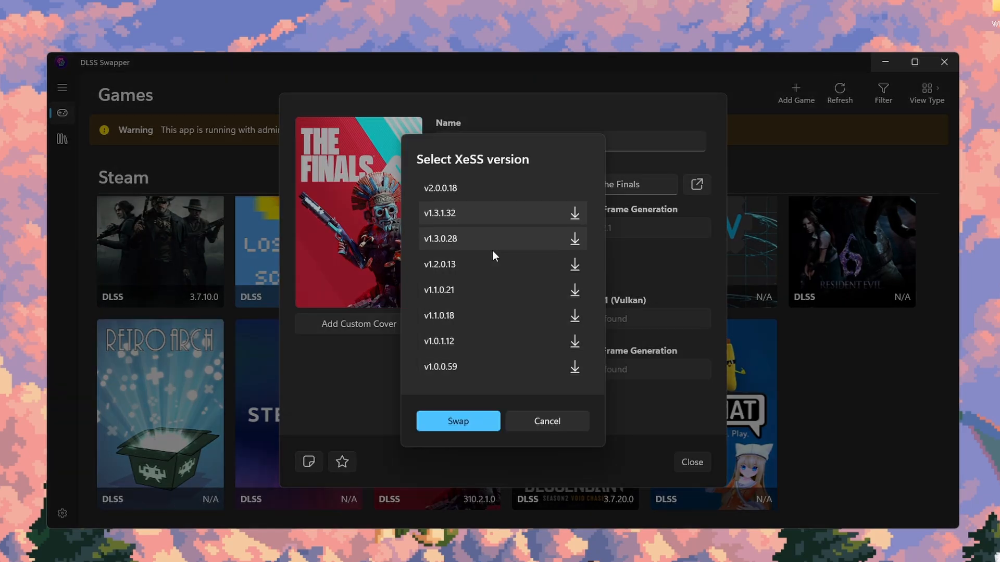
left_click(501, 190)
left_click(473, 420)
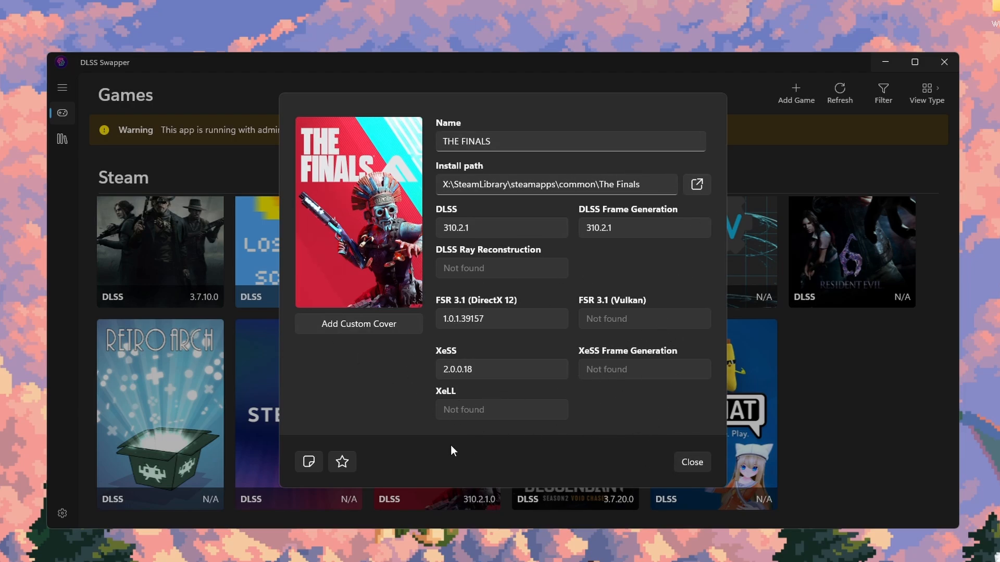
left_click(692, 462)
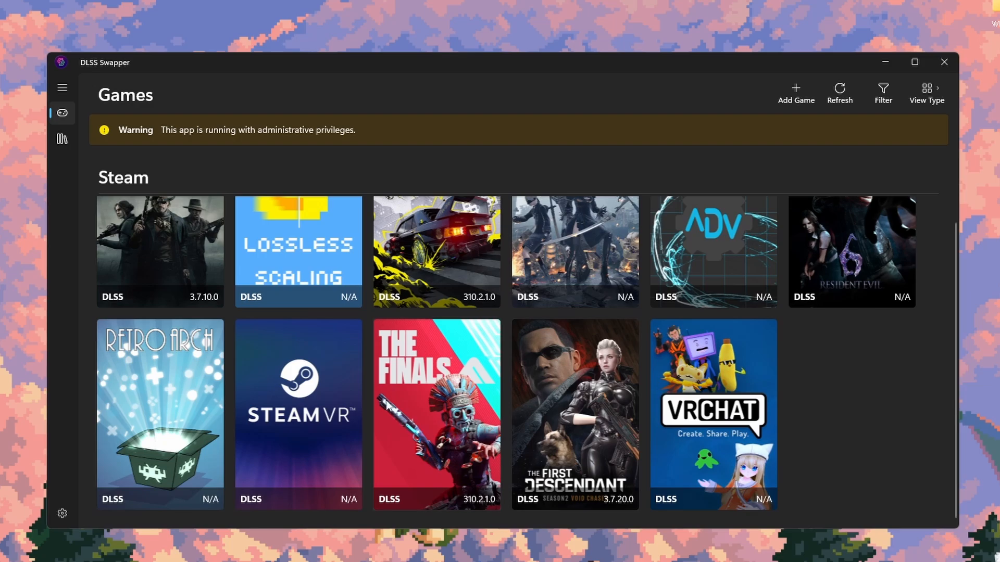
Step: Reset the DLSS and DLSS Frame Generation DLLs of THE FINALS to their originals
left_click(430, 384)
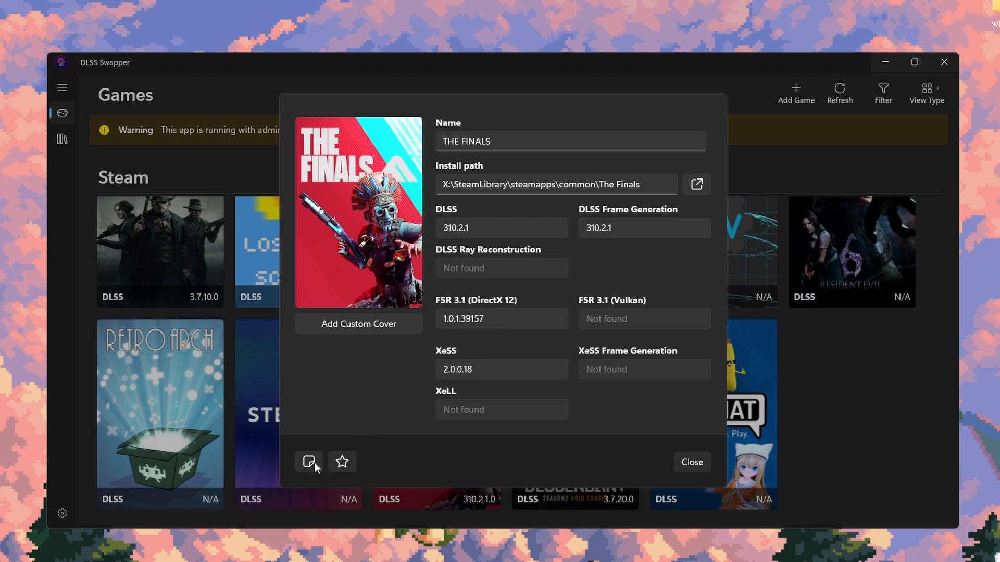
left_click(510, 227)
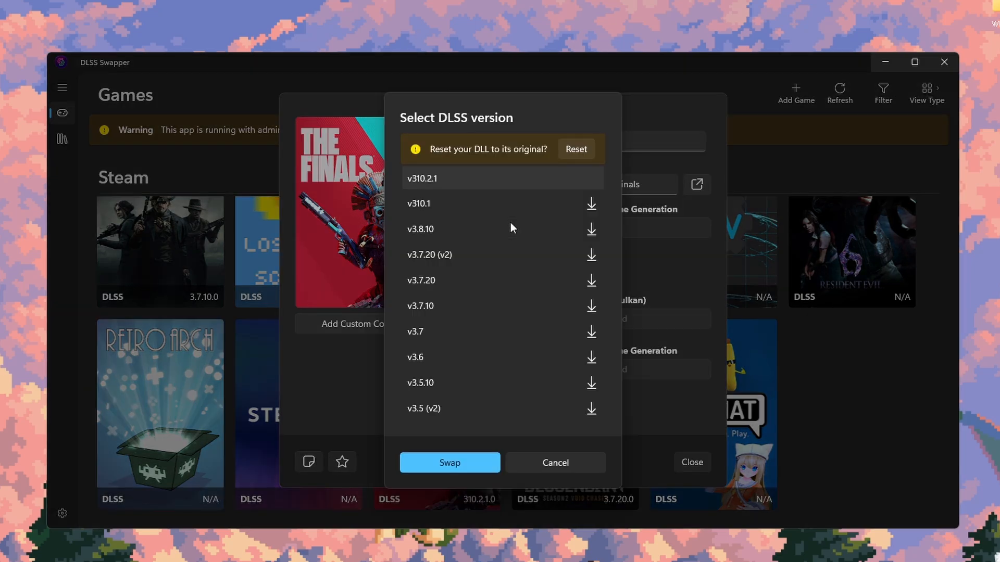
left_click(555, 459)
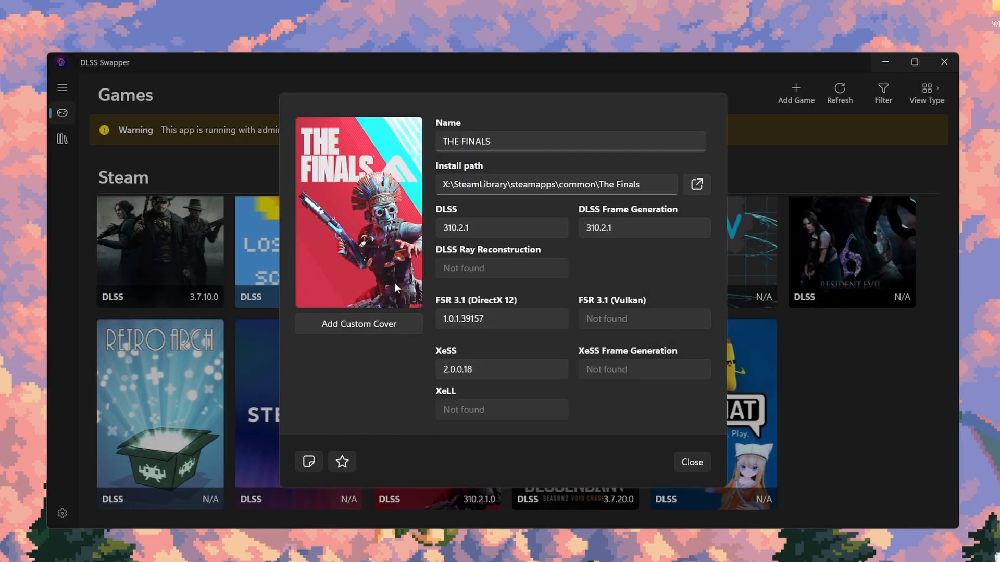
left_click(502, 230)
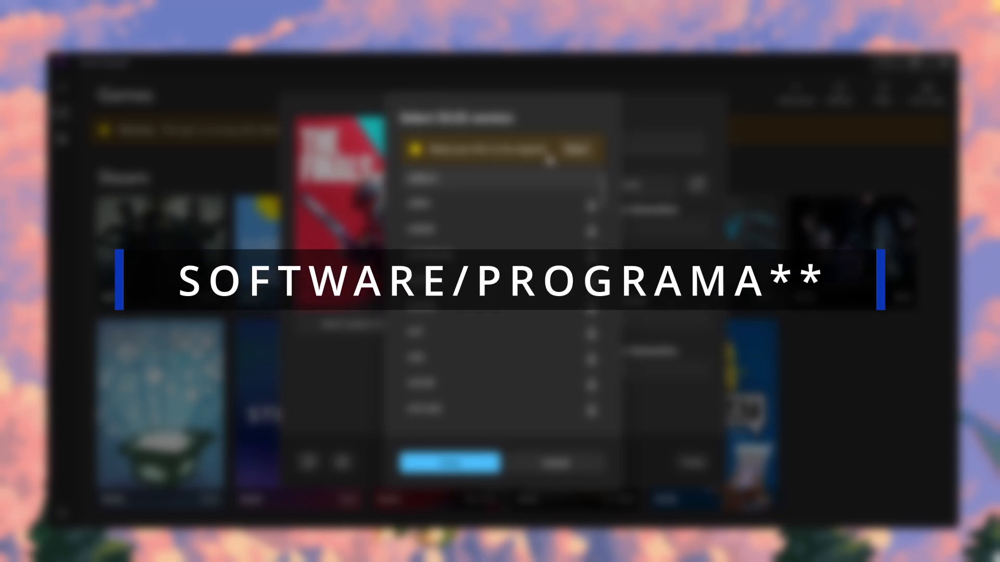
left_click(574, 152)
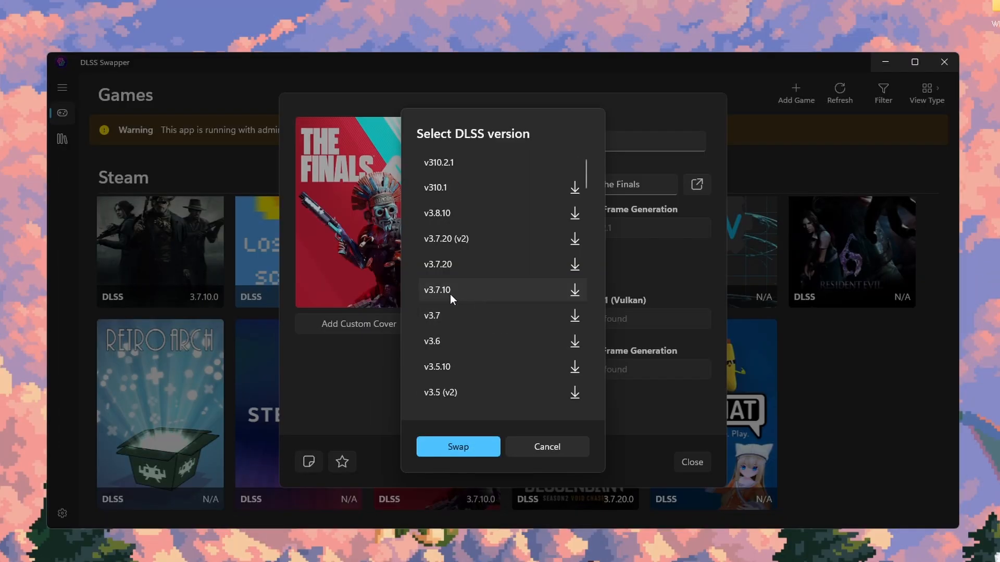
left_click(531, 446)
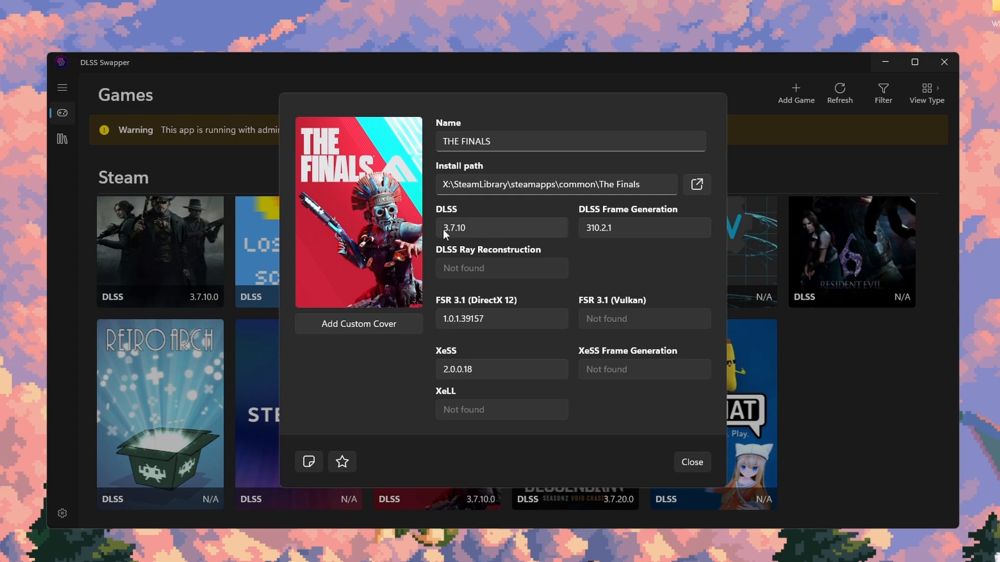
left_click(602, 231)
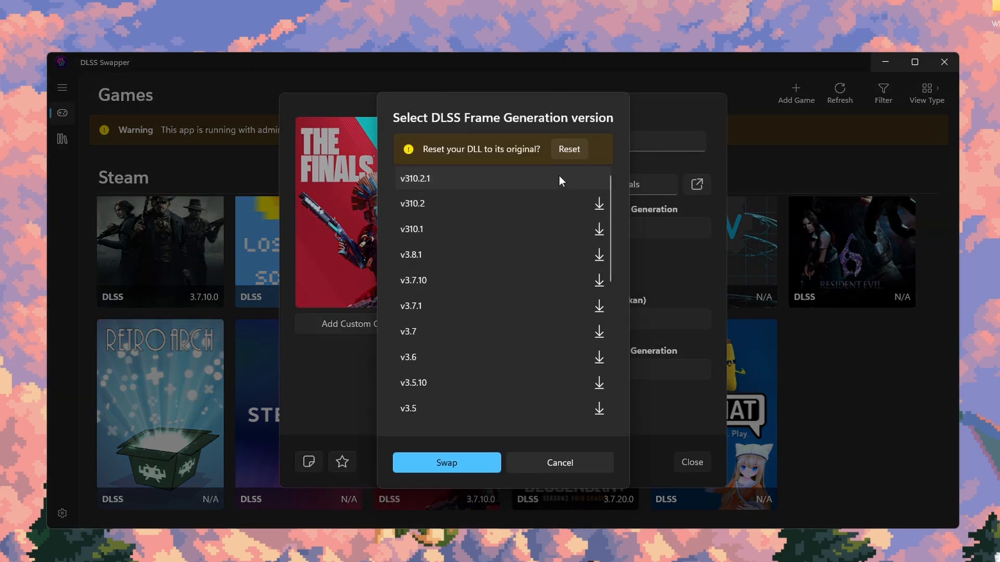
left_click(561, 147)
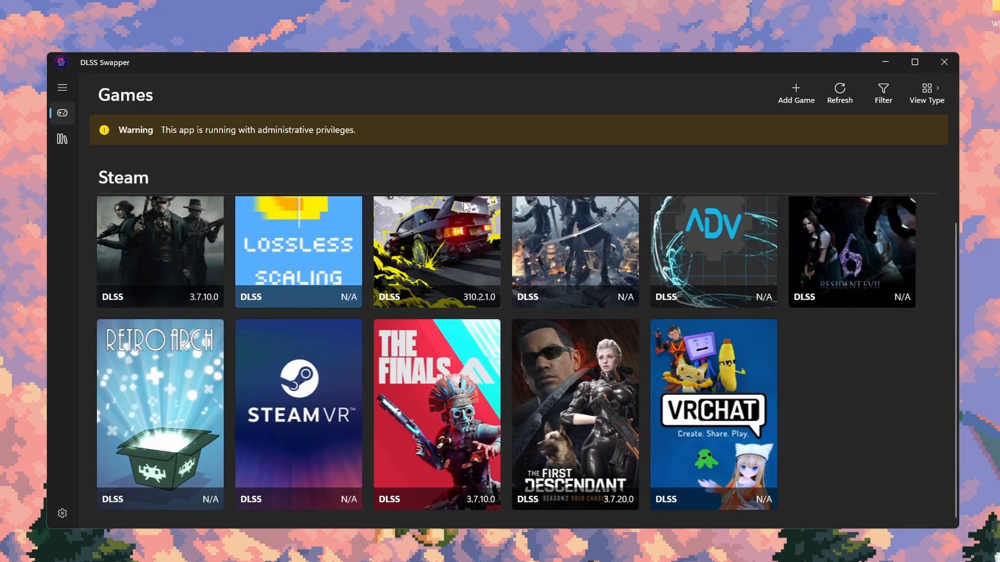
Step: Review the application settings, including the game libraries, the DLSS on-screen indicator choices, and the untrusted, debug and downloaded DLL options
left_click(59, 512)
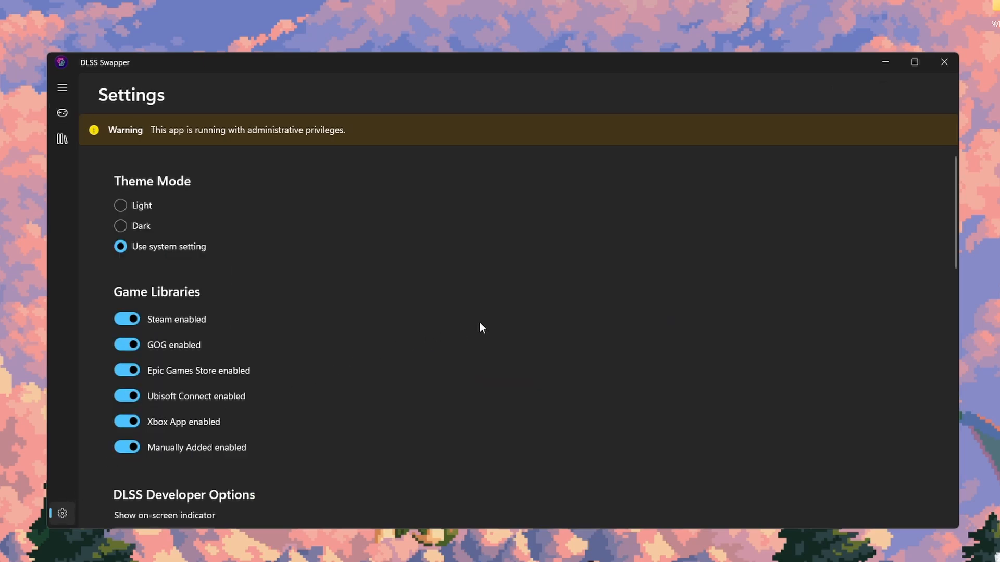
scroll(480, 323, "down", 3)
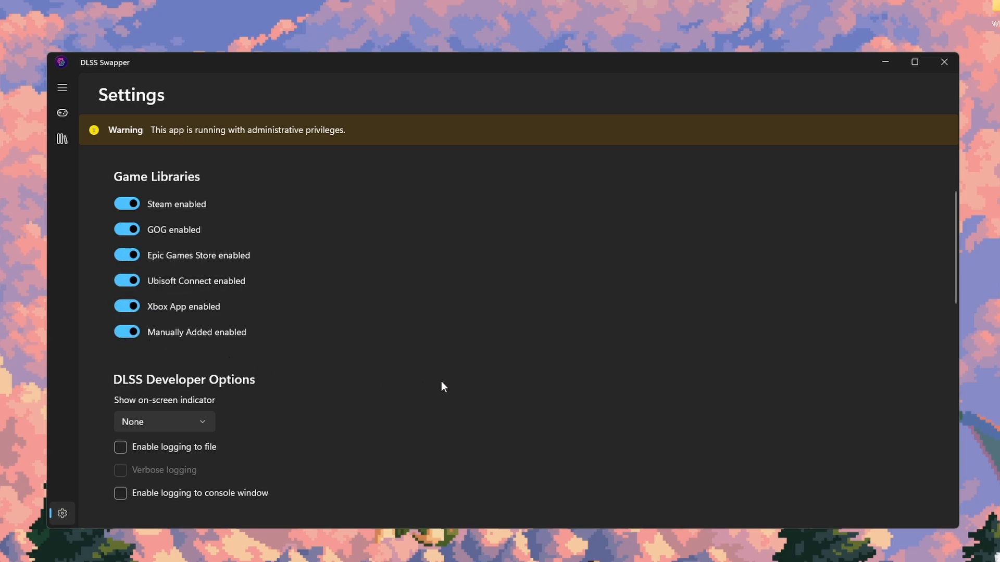
scroll(443, 383, "down", 4)
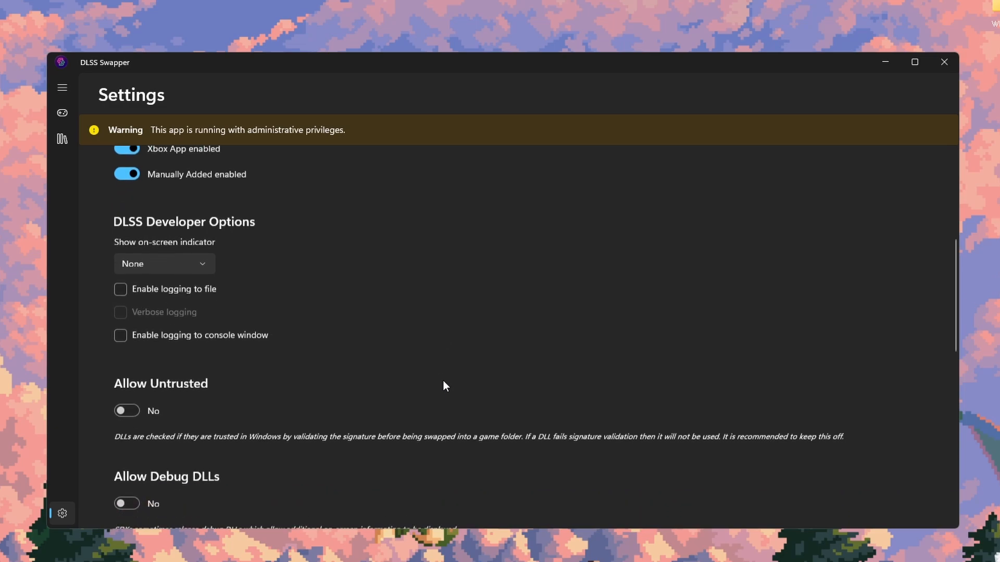
scroll(444, 385, "down", 1)
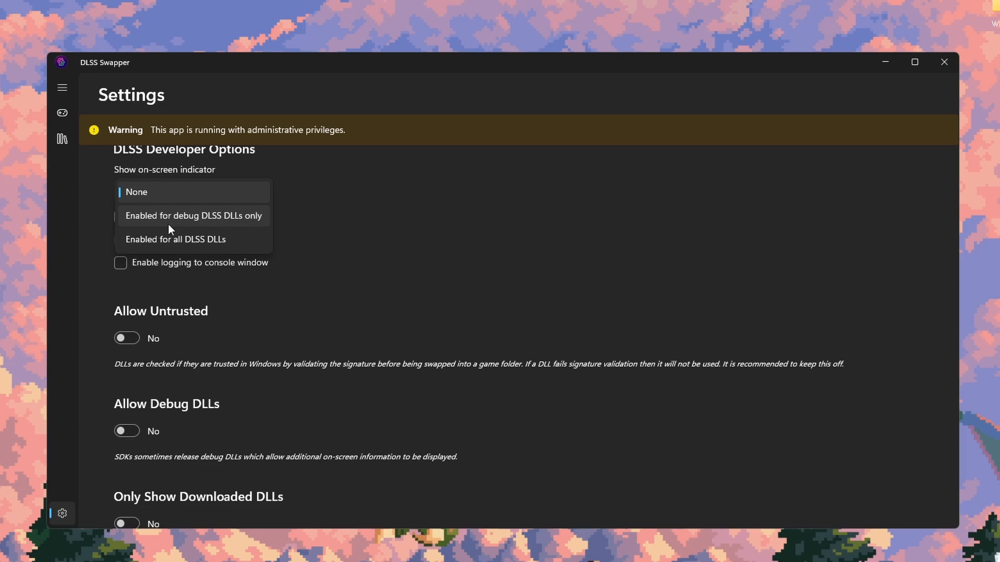
left_click(79, 243)
scroll(98, 269, "down", 1)
scroll(97, 270, "down", 3)
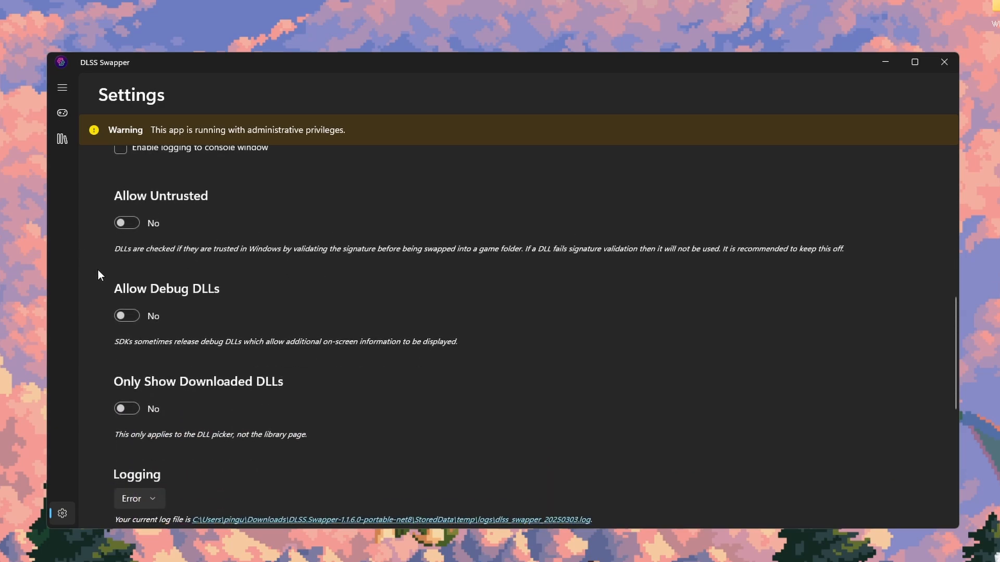
scroll(98, 269, "up", 1)
scroll(98, 270, "down", 1)
scroll(98, 270, "down", 4)
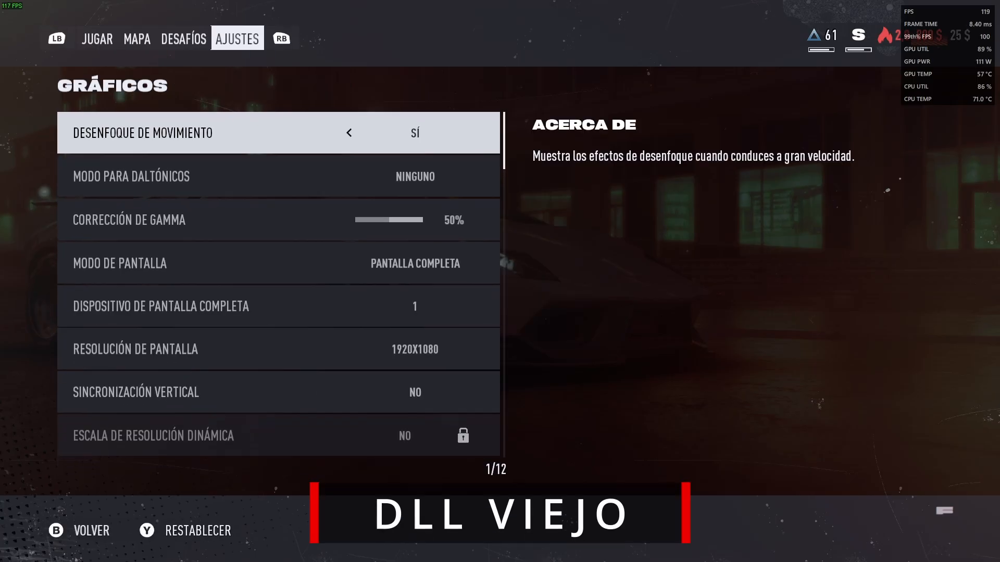
Step: Switch to the racing game, examine the upsampler type, upsampler preset and quality in its graphics settings, and return to driving
key("Down")
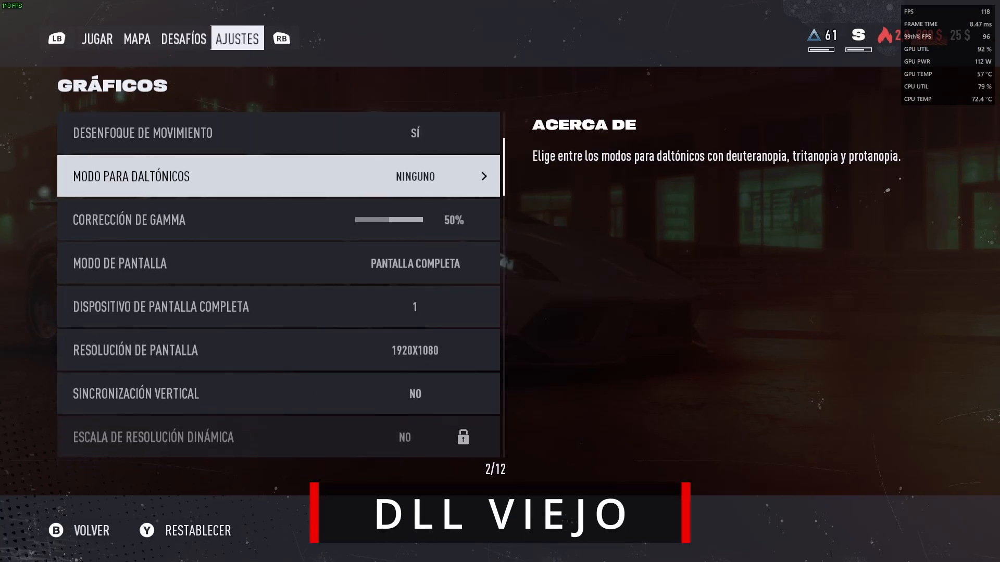
key("Down")
key("Down")
key("Down")
key("Down")
key("Down")
key("Down")
key("Down")
key("Down")
key("Down")
key("Down")
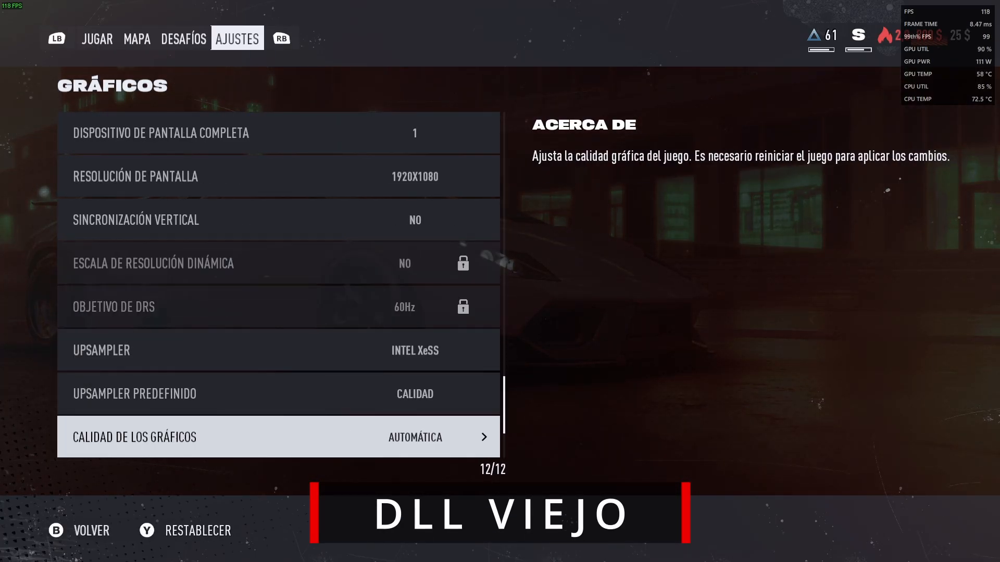
key("Up")
key("Up")
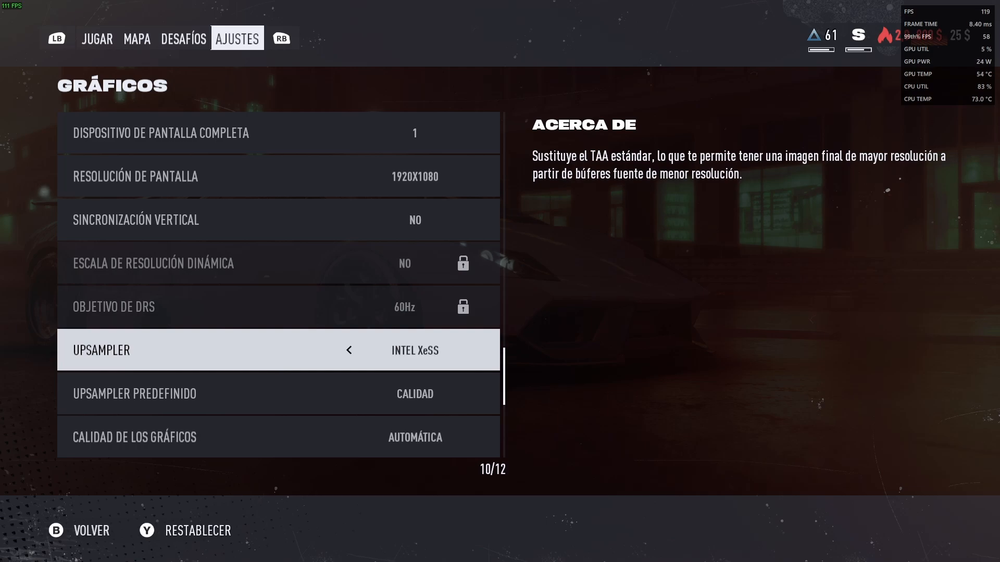
key("Down")
key("Down")
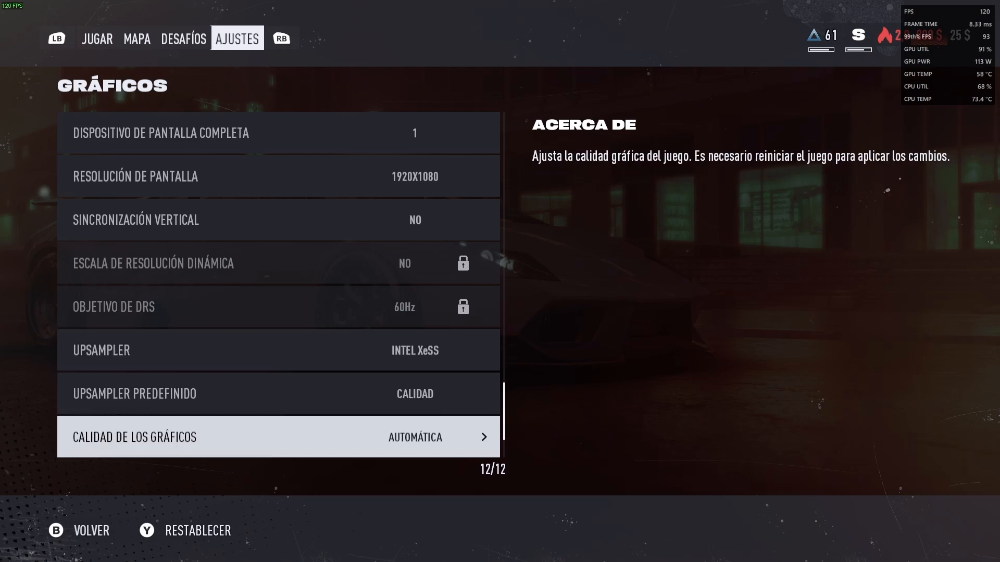
key("Up")
key("Up")
key("Escape")
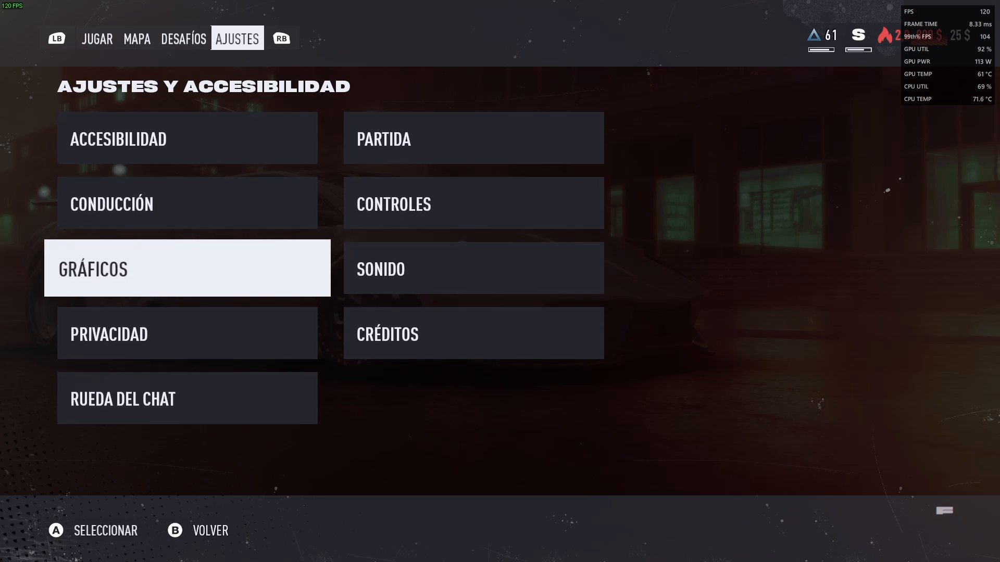
key("Escape")
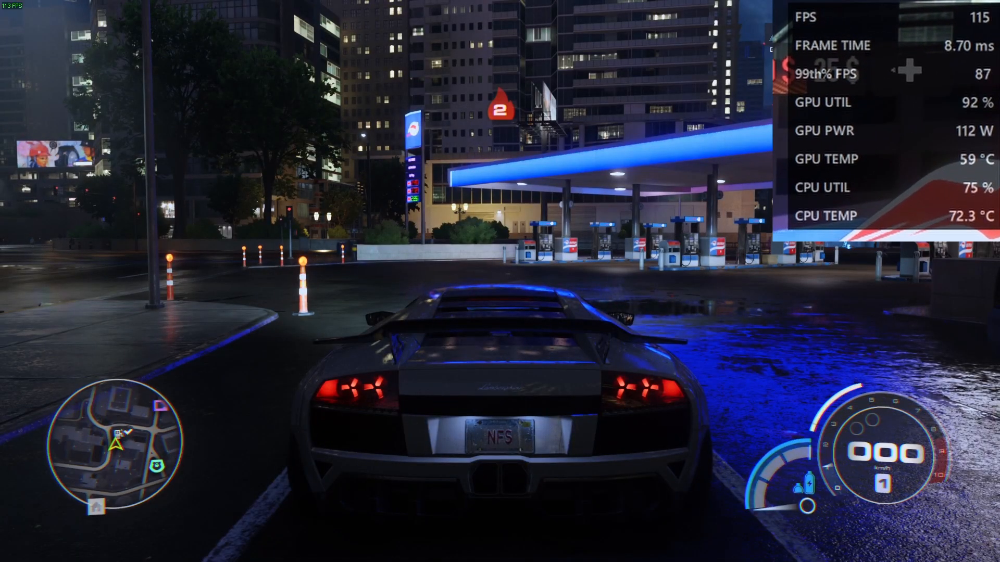
key("w")
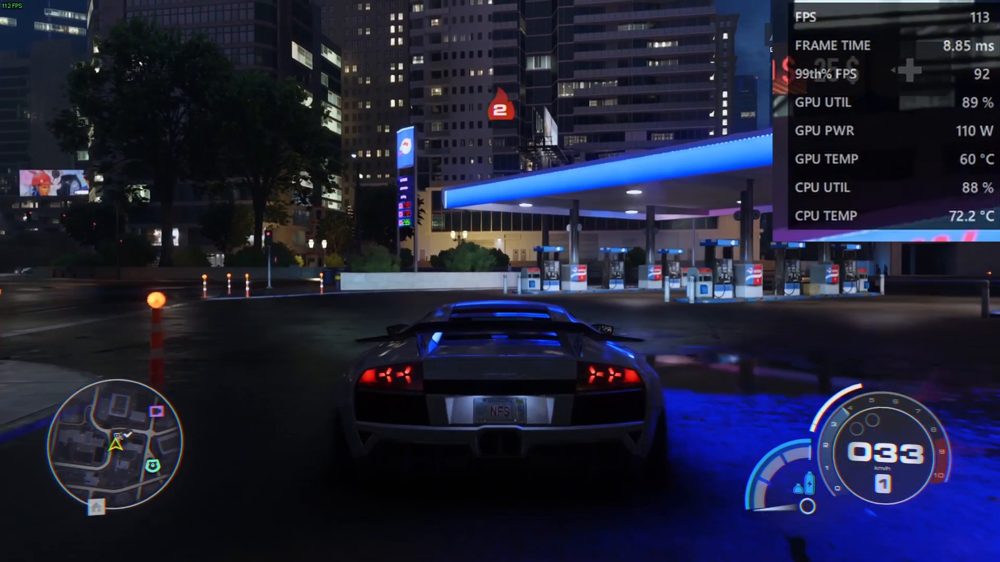
key("d")
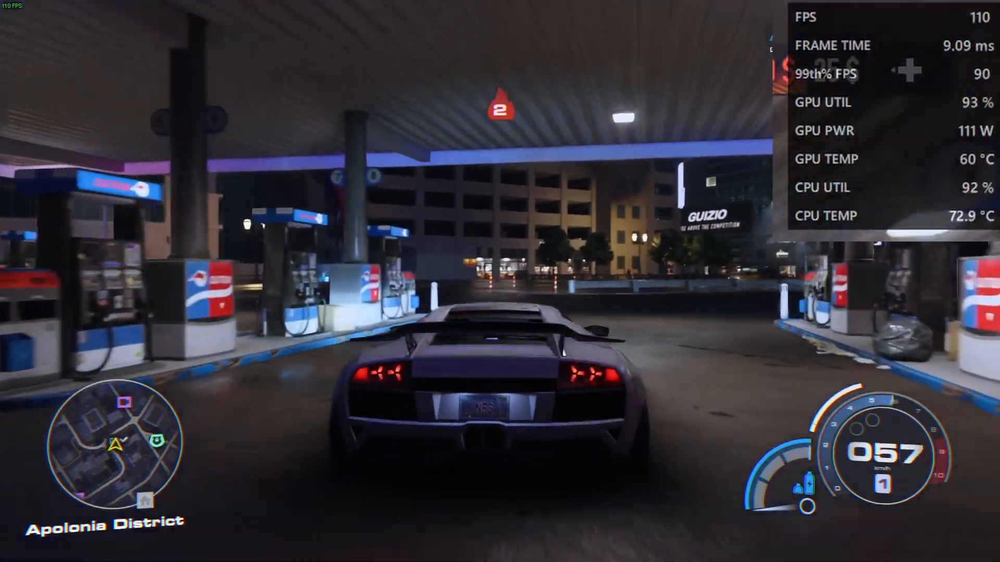
key("a")
key("d")
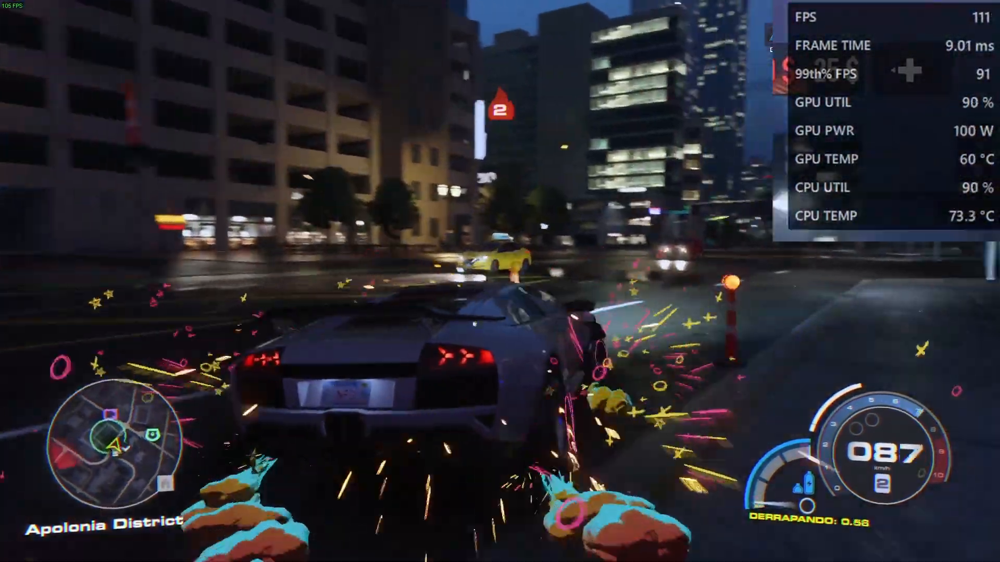
key("w")
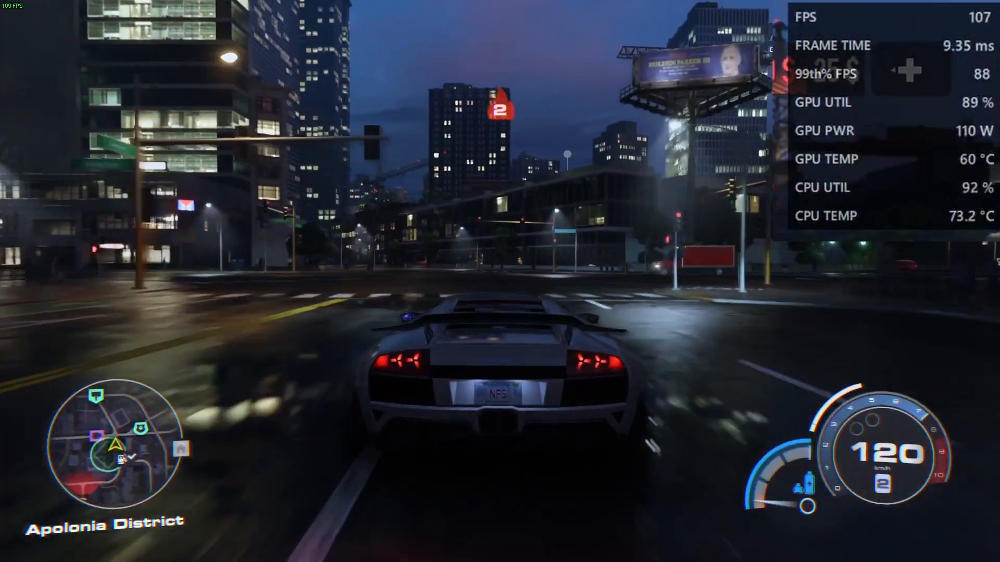